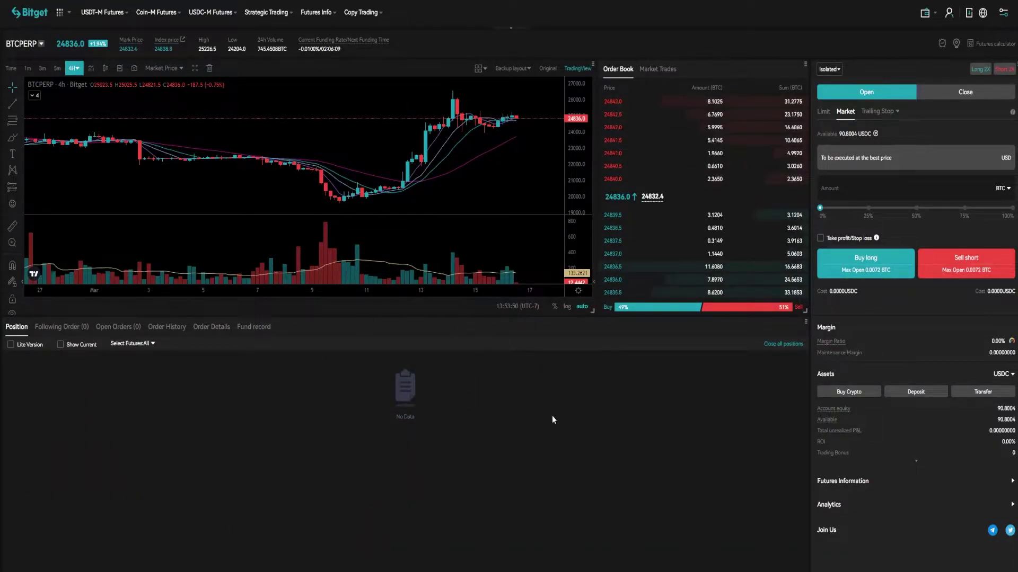
Open a 2X long BTCPERP market position of 0.0036 BTC using half the available amount
click(915, 210)
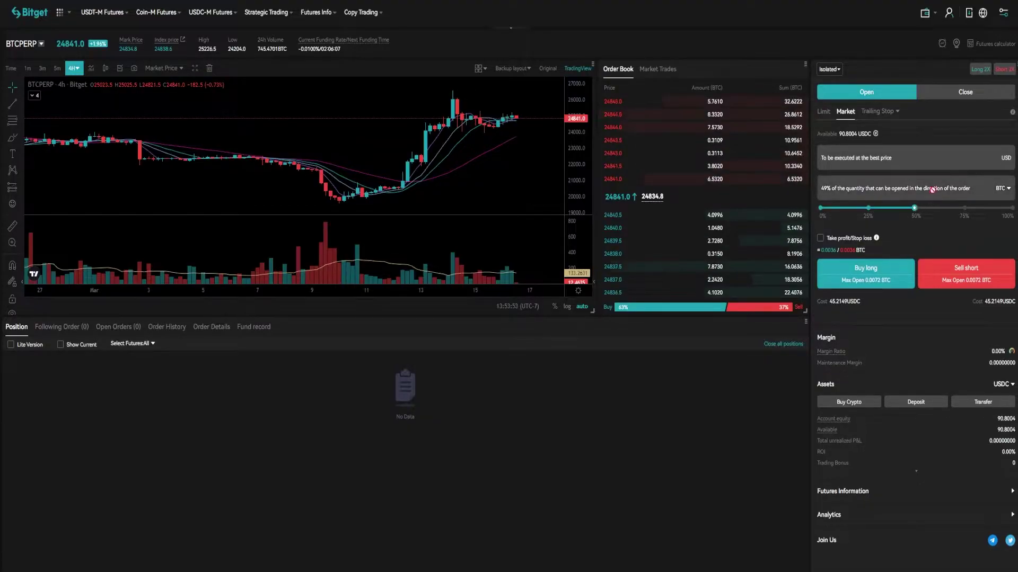
click(872, 270)
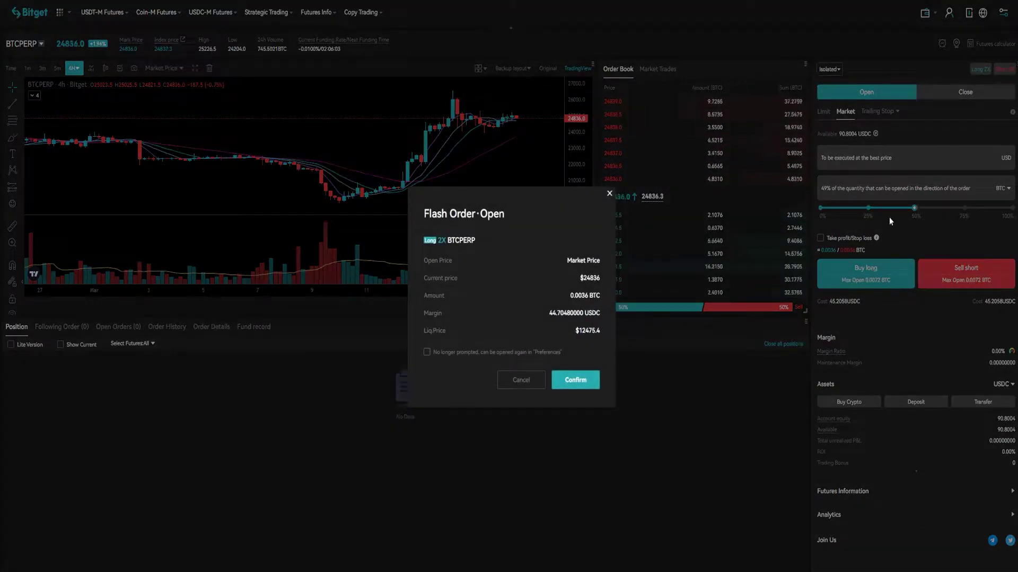
click(575, 380)
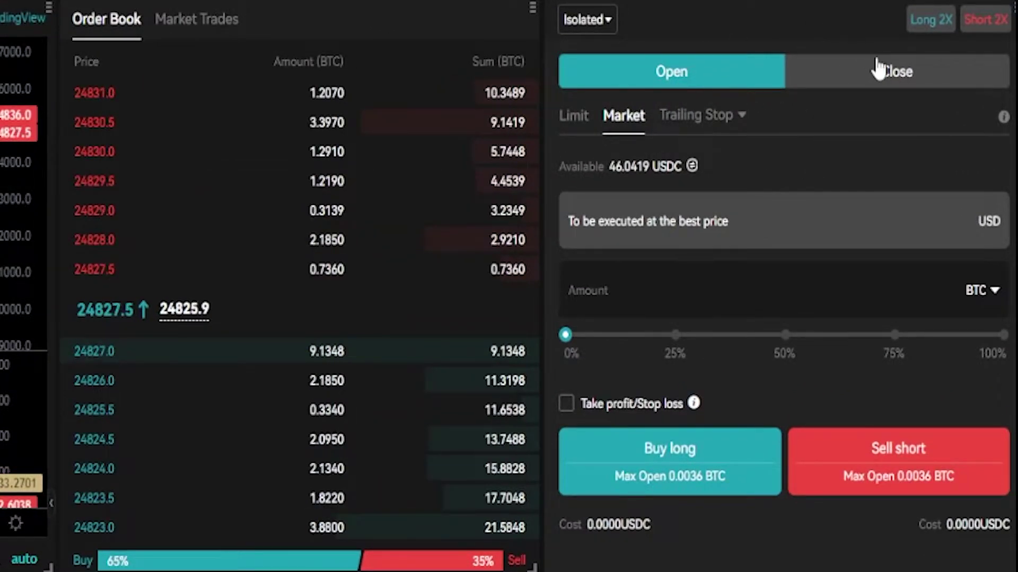
Switch the order form to the Close side with a Trailing Stop order type
click(879, 69)
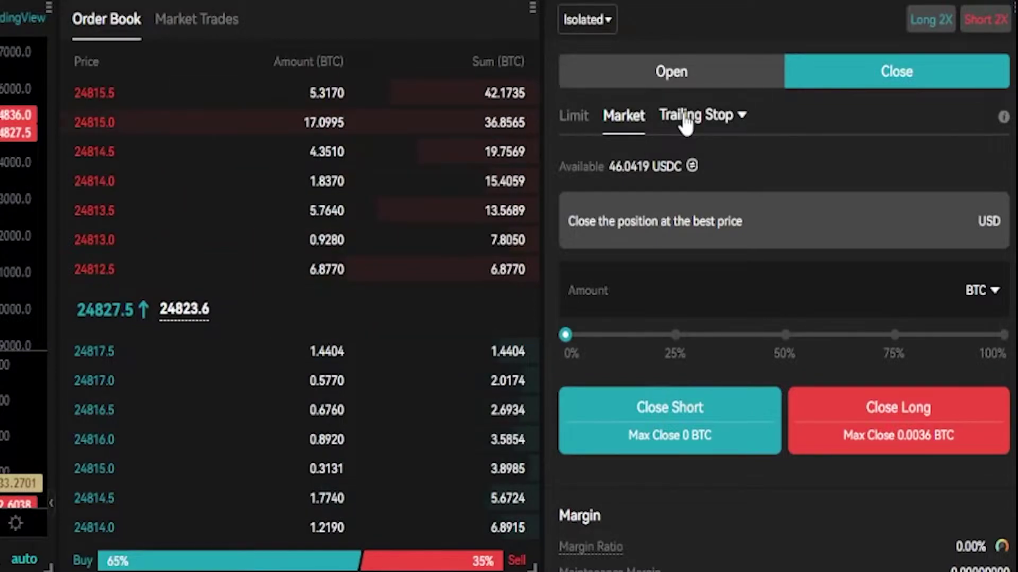
click(741, 116)
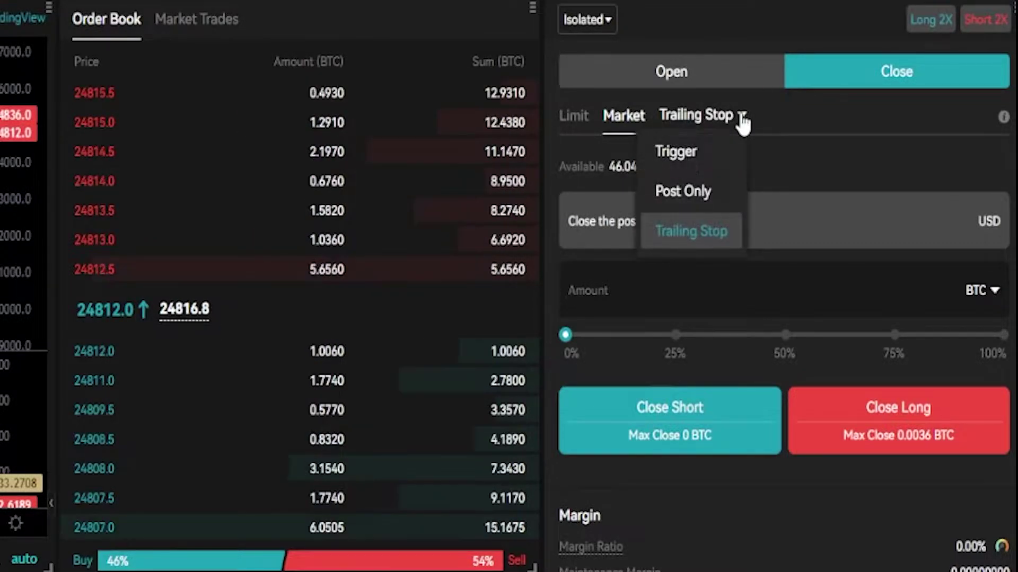
click(689, 232)
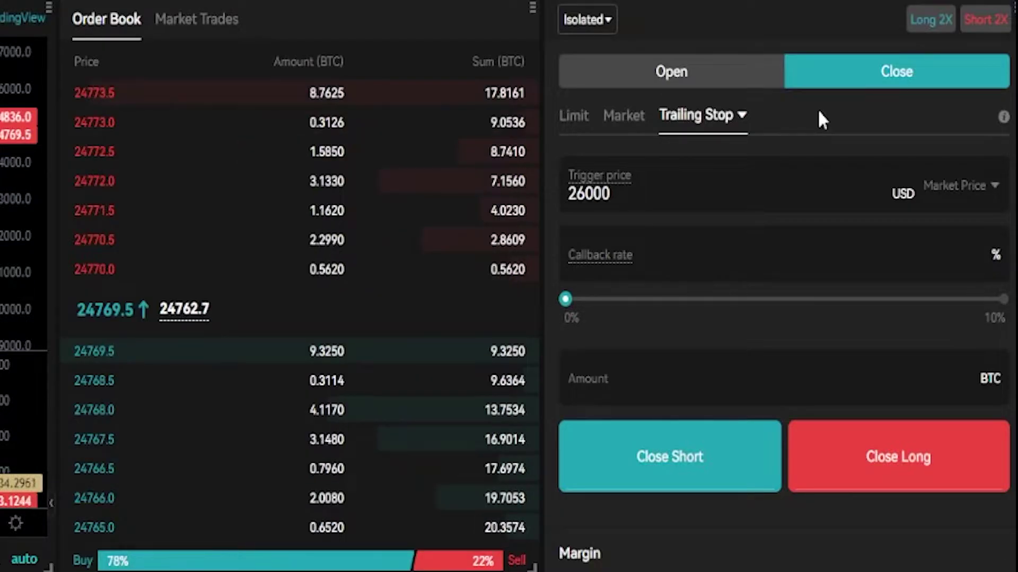
Clear the 26000 trigger price and keep Market Price as the trigger type
click(663, 202)
drag(663, 203, 559, 204)
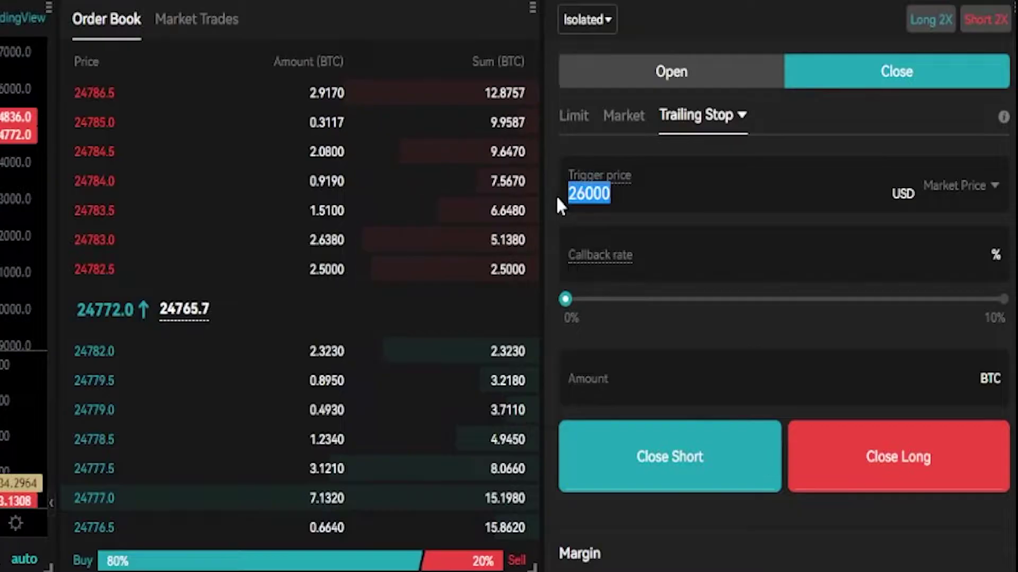
key(BackSpace)
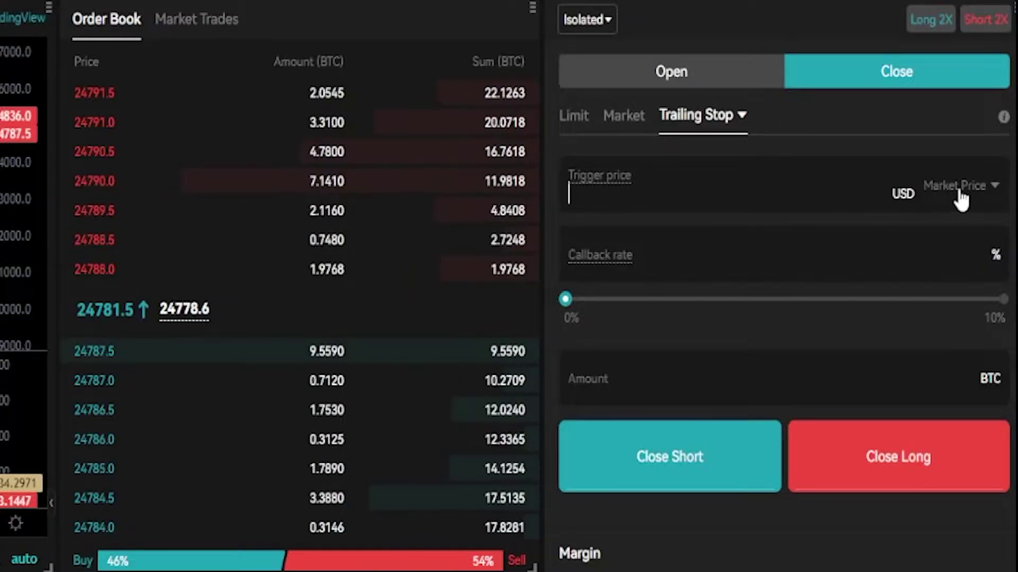
click(984, 190)
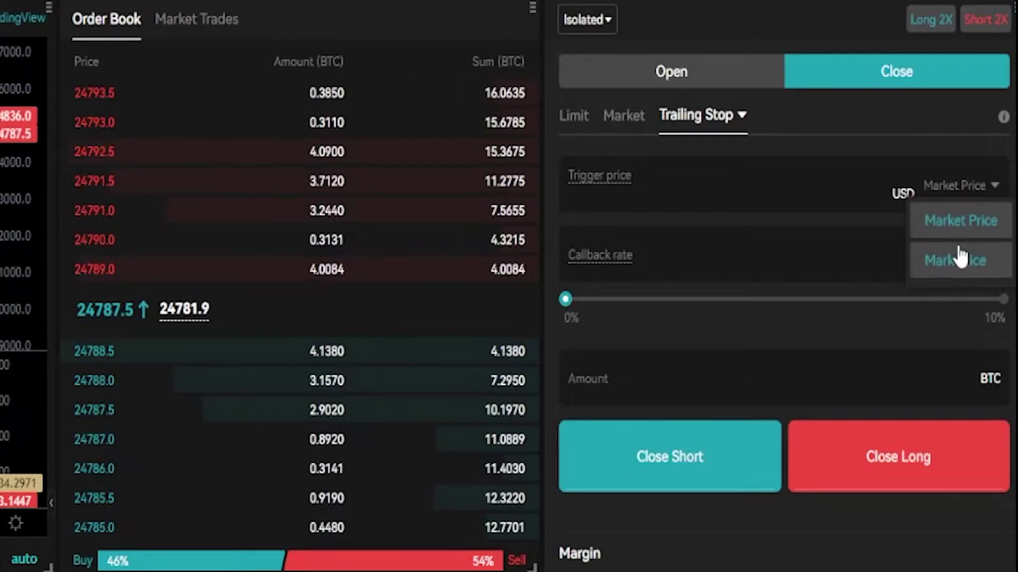
click(954, 221)
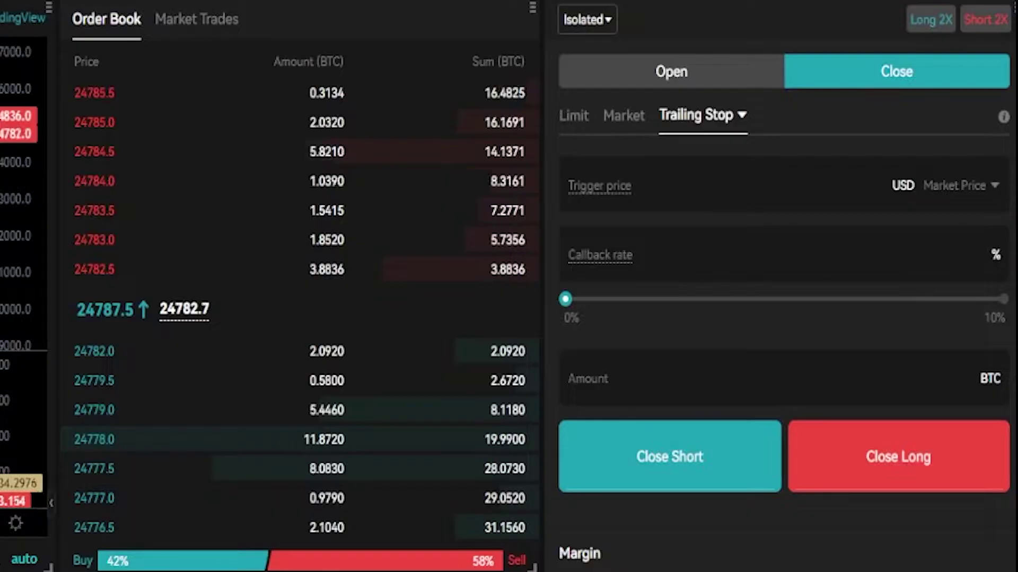
click(690, 187)
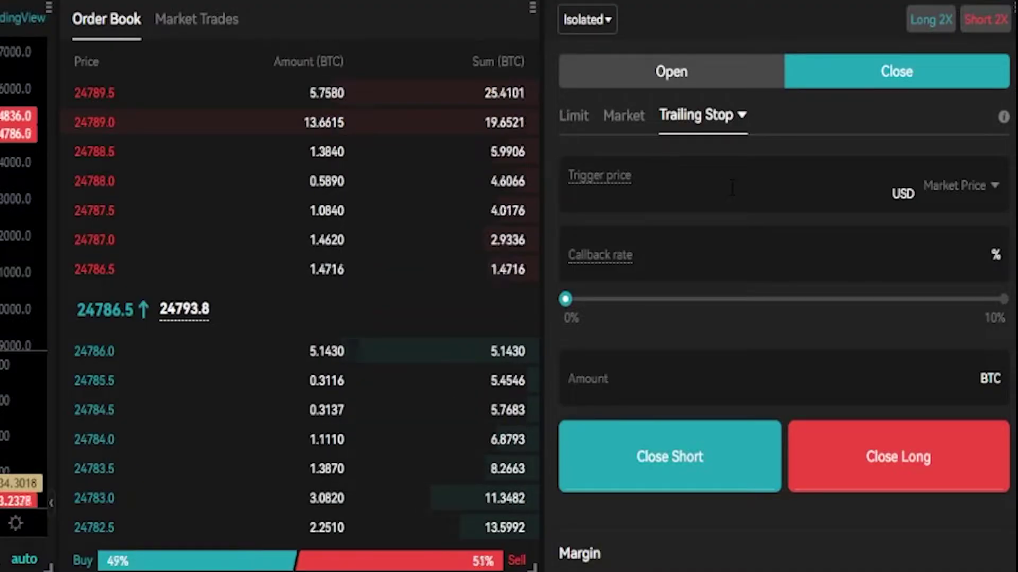
Enter a 3% callback rate and a 0.0036 BTC amount for the trailing stop close
key(Tab)
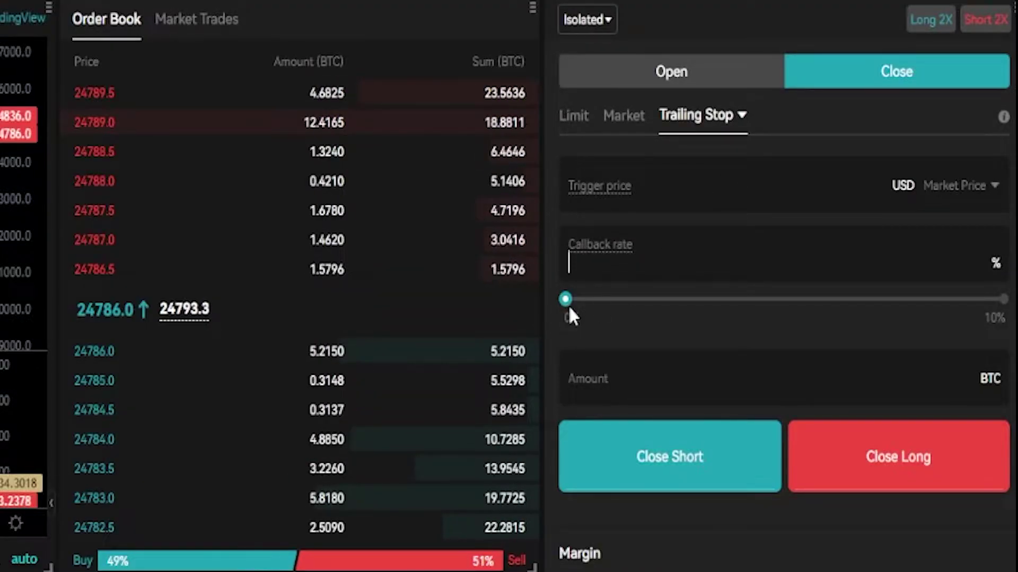
drag(570, 303, 544, 297)
click(652, 255)
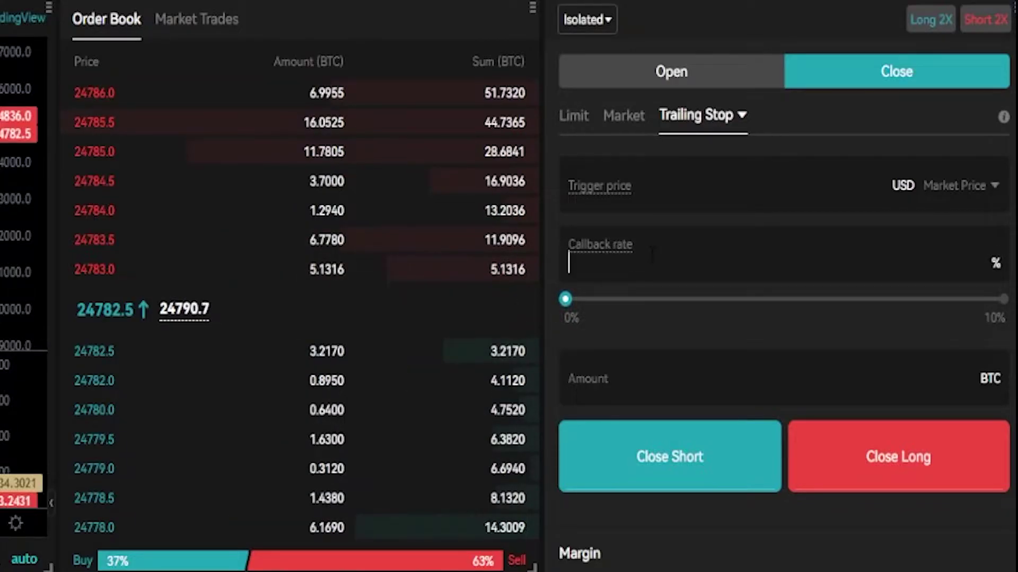
text(3)
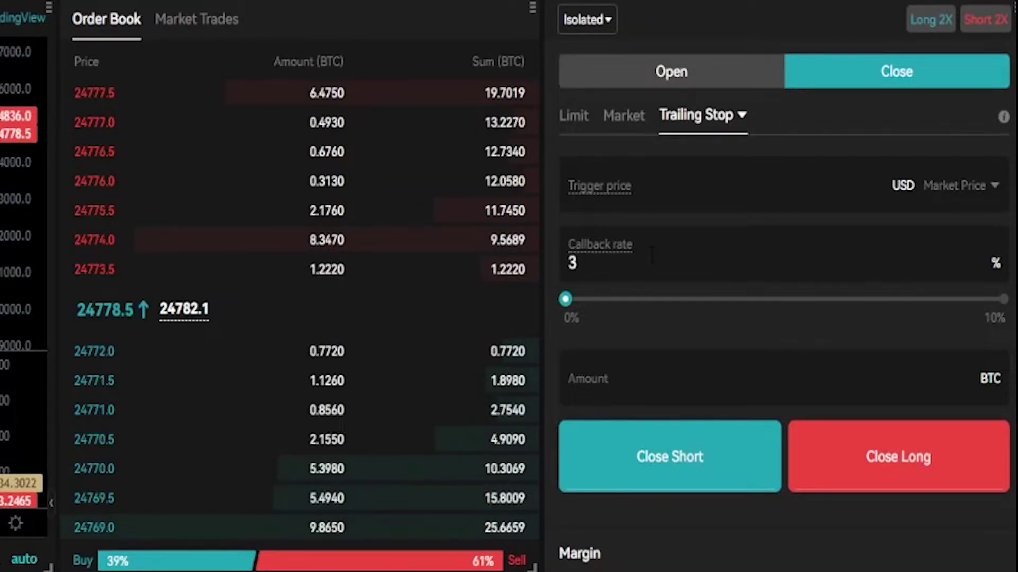
click(690, 374)
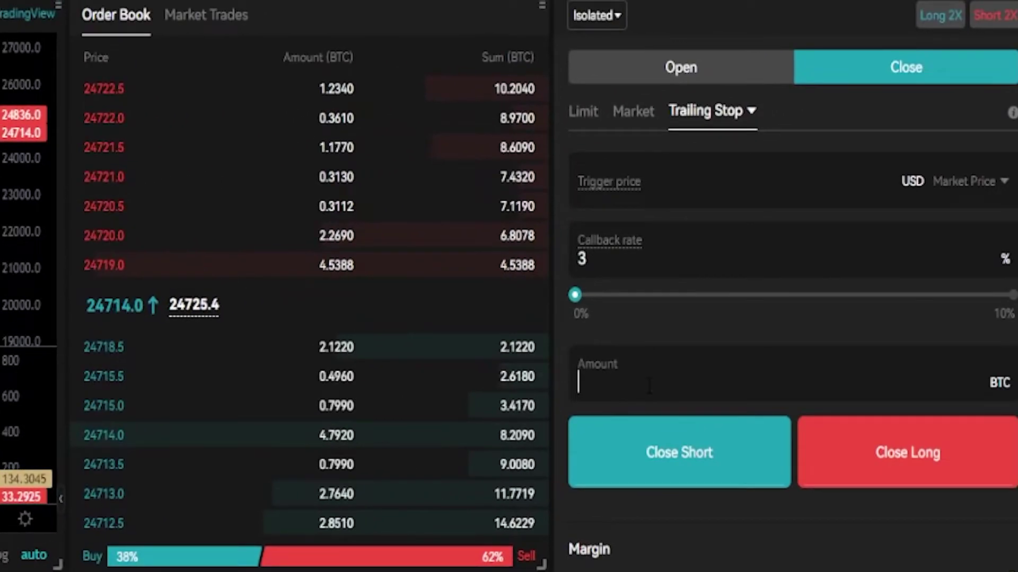
text(0.0036)
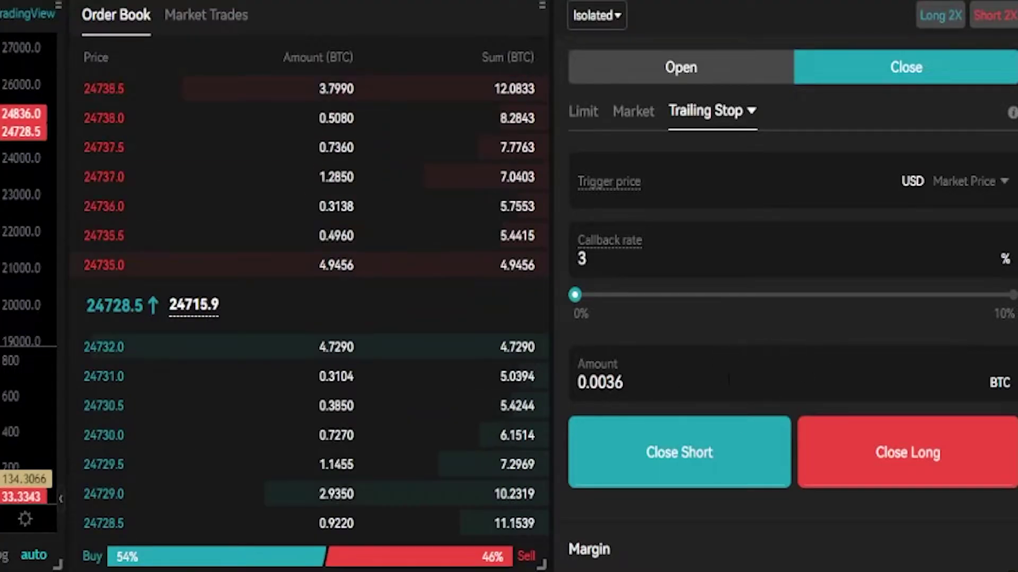
Submit and confirm the 3% trailing stop Close Long order for 0.0036 BTC
click(896, 456)
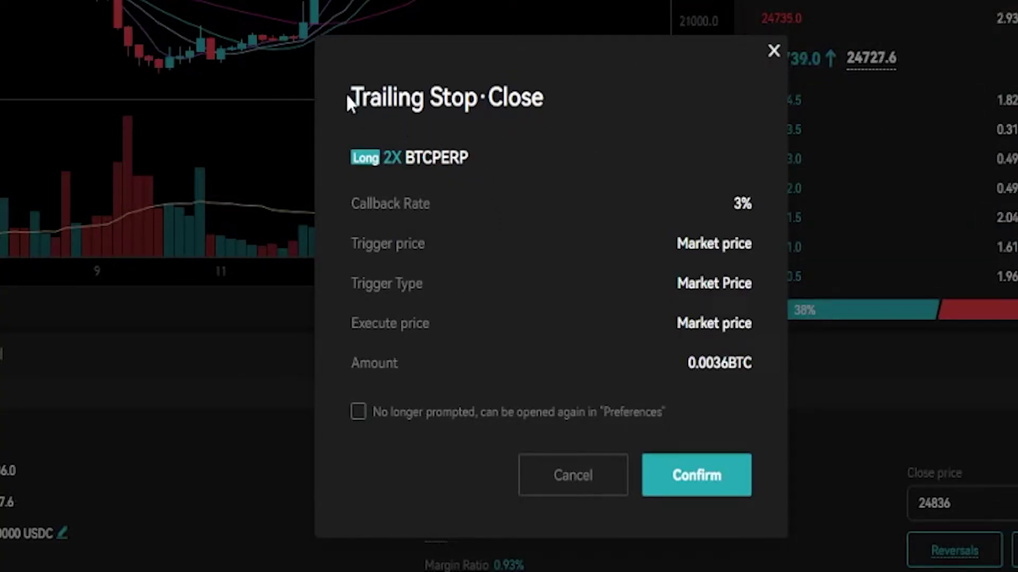
drag(347, 97, 391, 101)
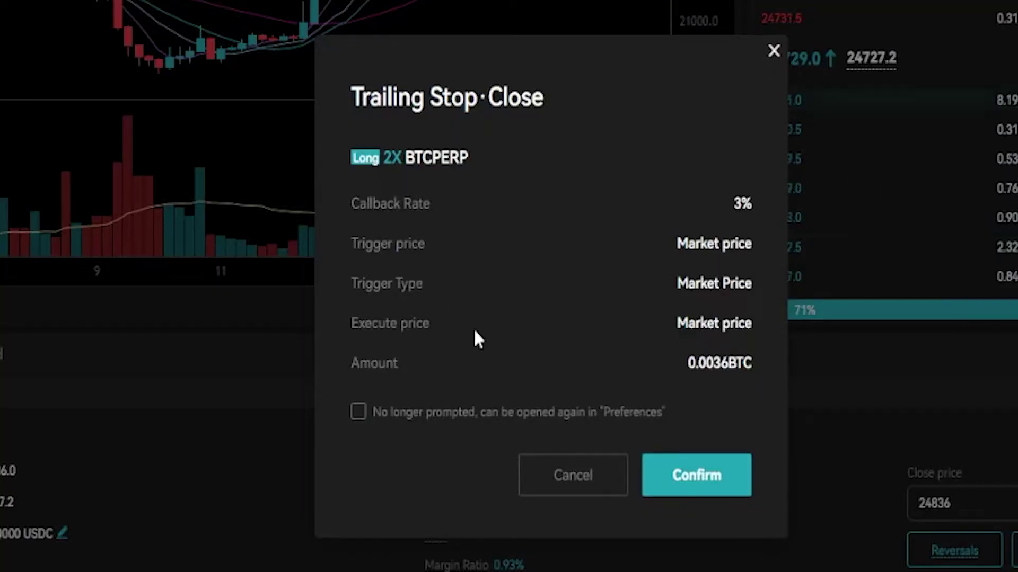
click(689, 469)
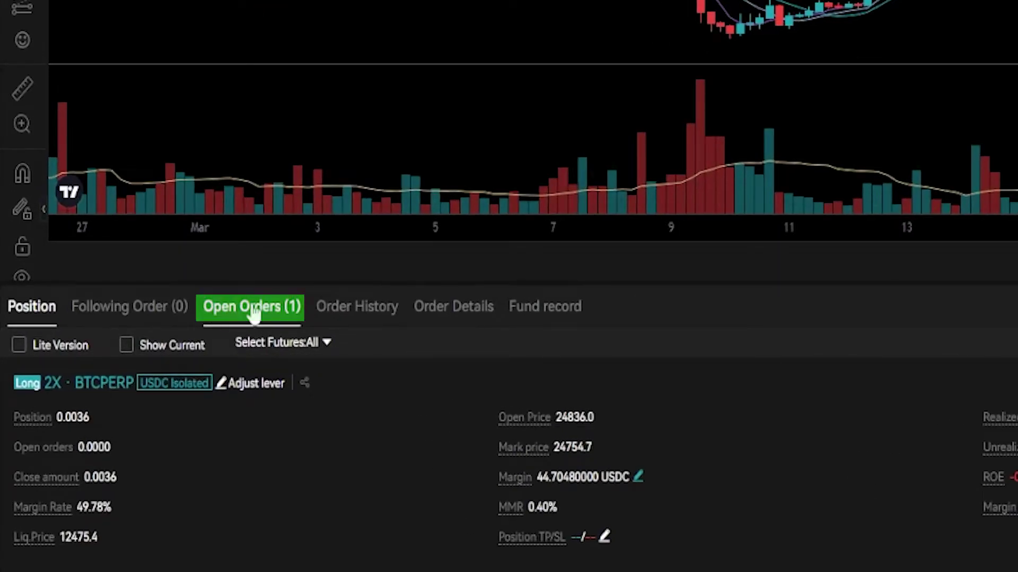
View the 3.00% trailing stop Close Long under Open Orders and check its Pending execution status
click(254, 312)
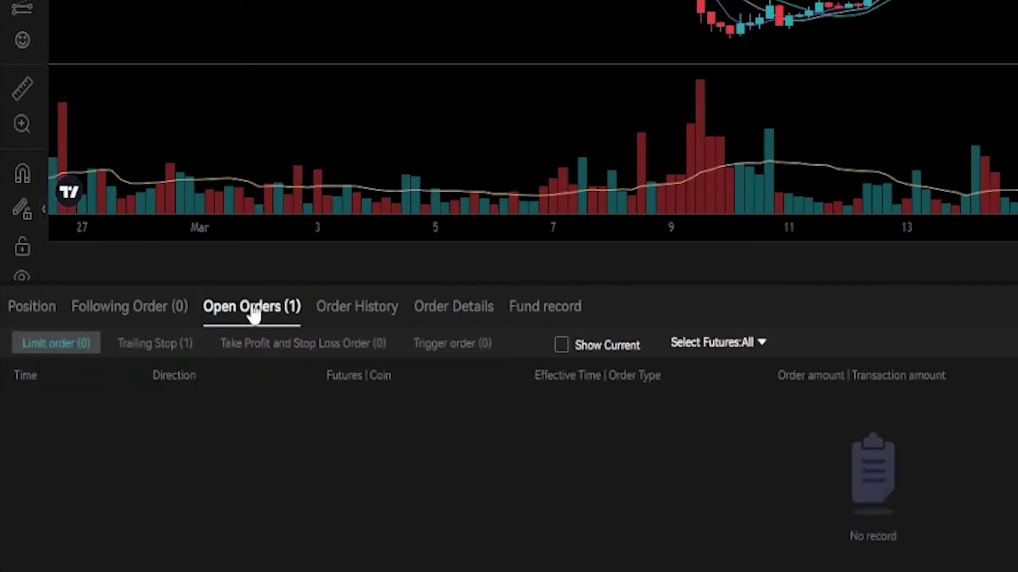
click(142, 348)
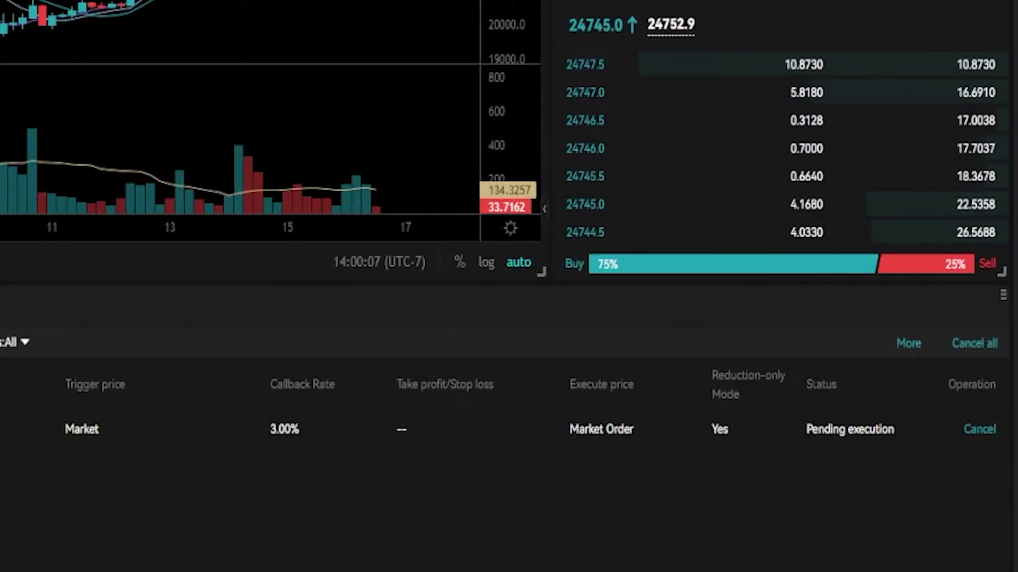
drag(805, 384, 817, 384)
drag(802, 428, 901, 438)
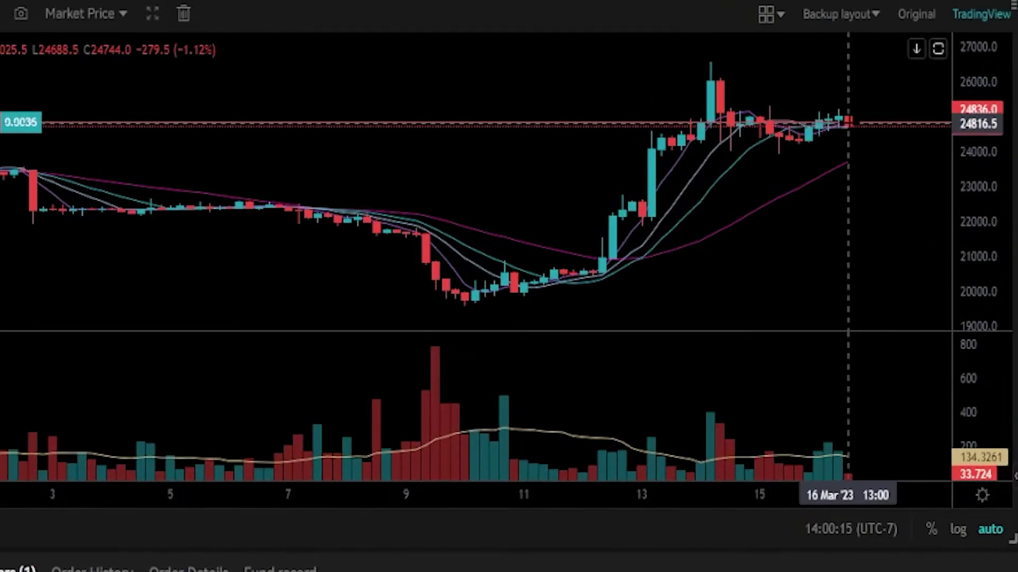
click(858, 123)
drag(857, 124, 897, 66)
mouse_move(858, 148)
mouse_down()
mouse_move(886, 131)
mouse_move(915, 85)
mouse_up()
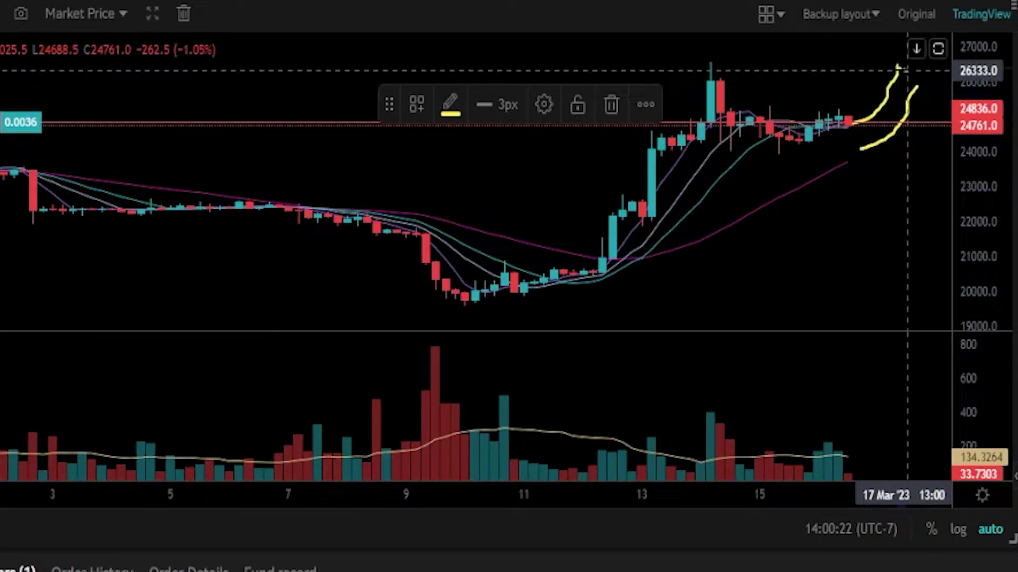
mouse_move(899, 68)
mouse_down()
mouse_move(904, 102)
mouse_move(910, 92)
mouse_move(898, 112)
mouse_move(917, 86)
mouse_up()
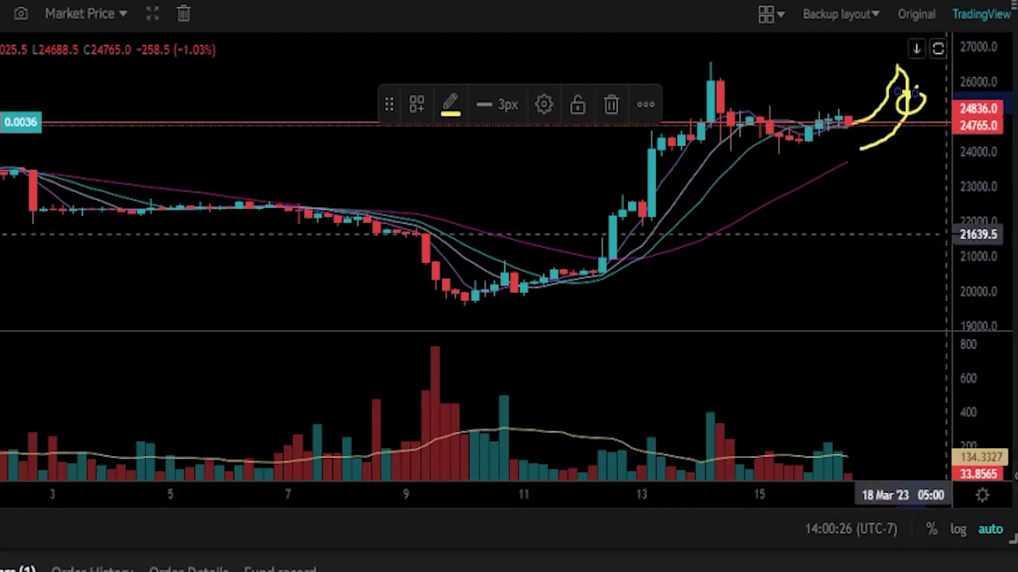
key(ctrl+z)
key(ctrl+z)
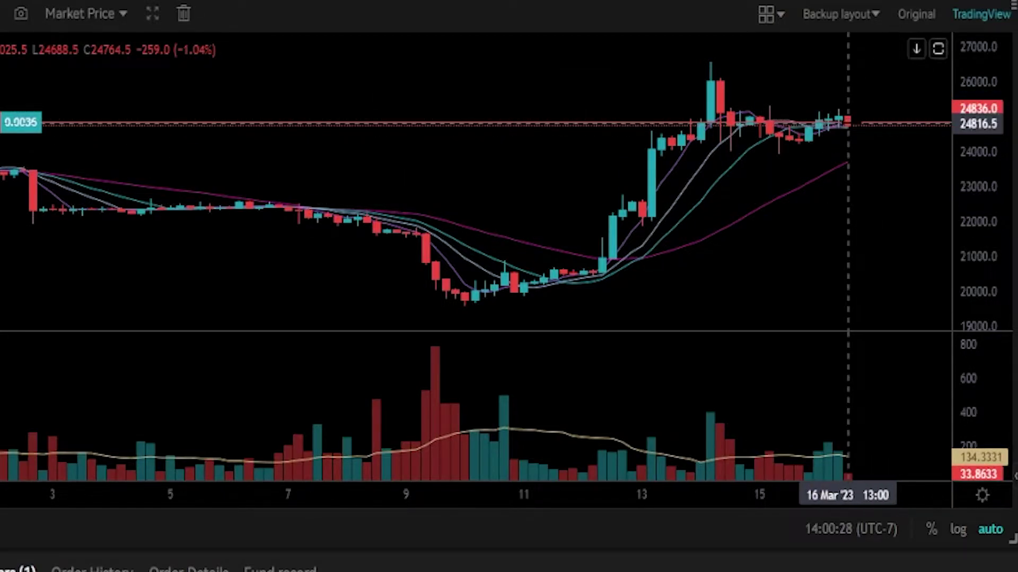
drag(858, 120, 867, 159)
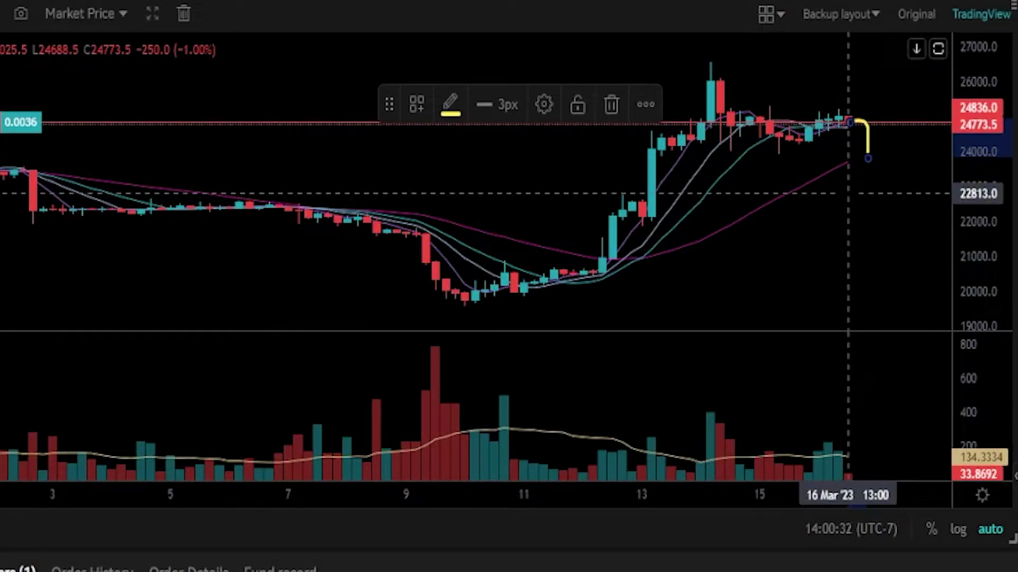
key(ctrl+z)
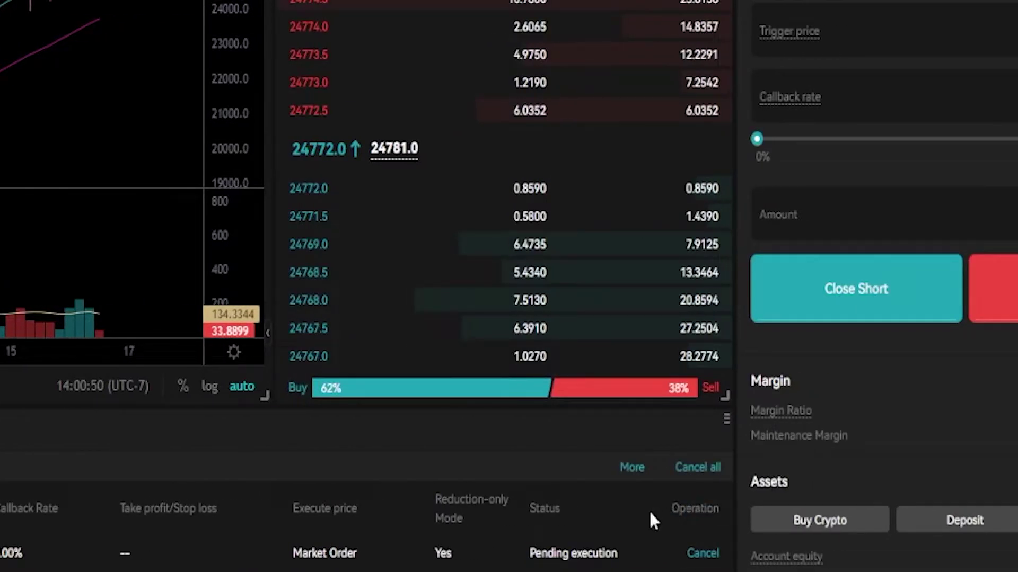
Cancel the pending trailing stop and return to the 0.0036 BTC long position details
click(702, 553)
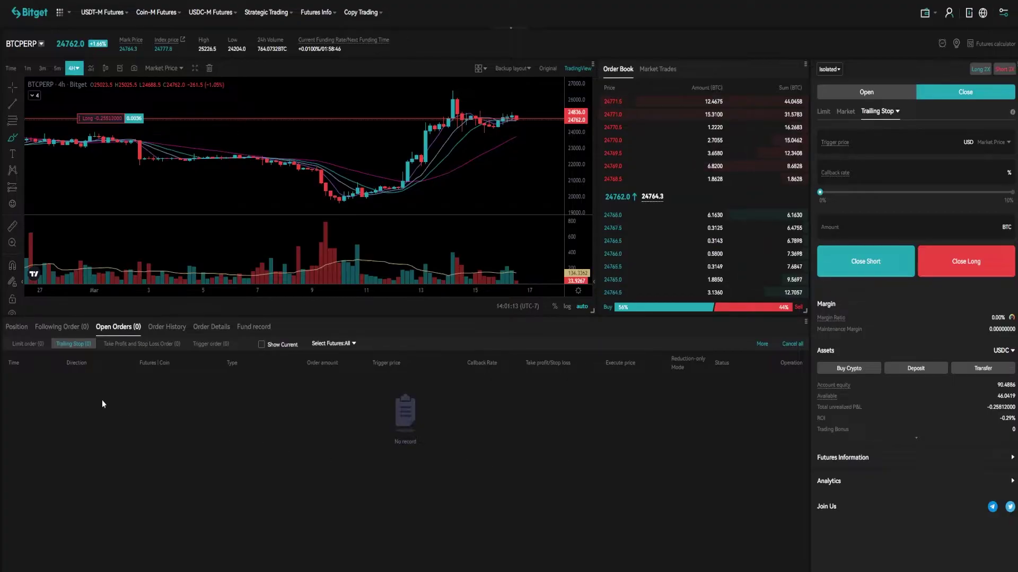
click(11, 329)
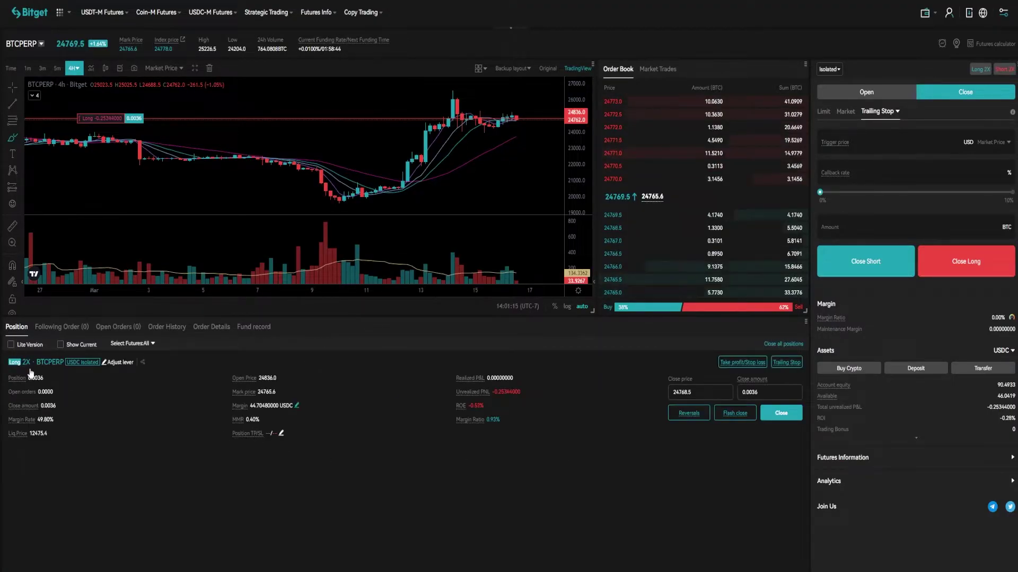
Flash-close the long, then open a 2X 0.0037 BTC market short at half size
click(737, 412)
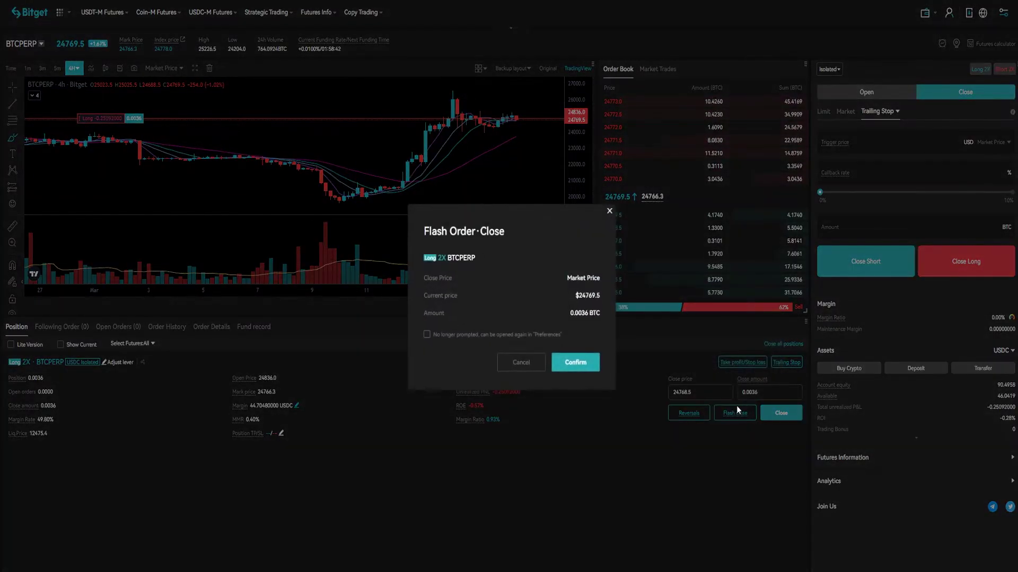
click(573, 366)
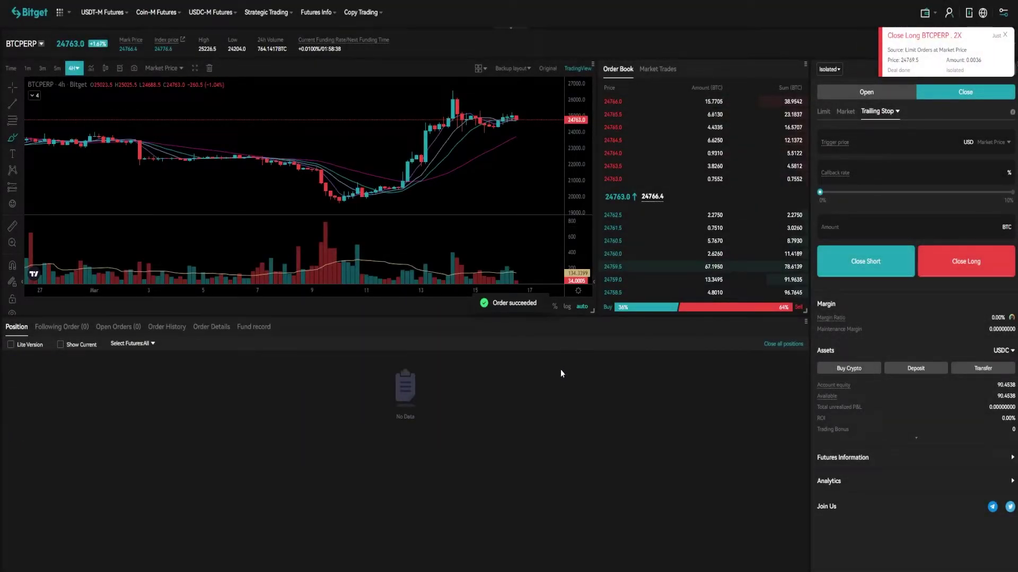
click(845, 113)
click(851, 94)
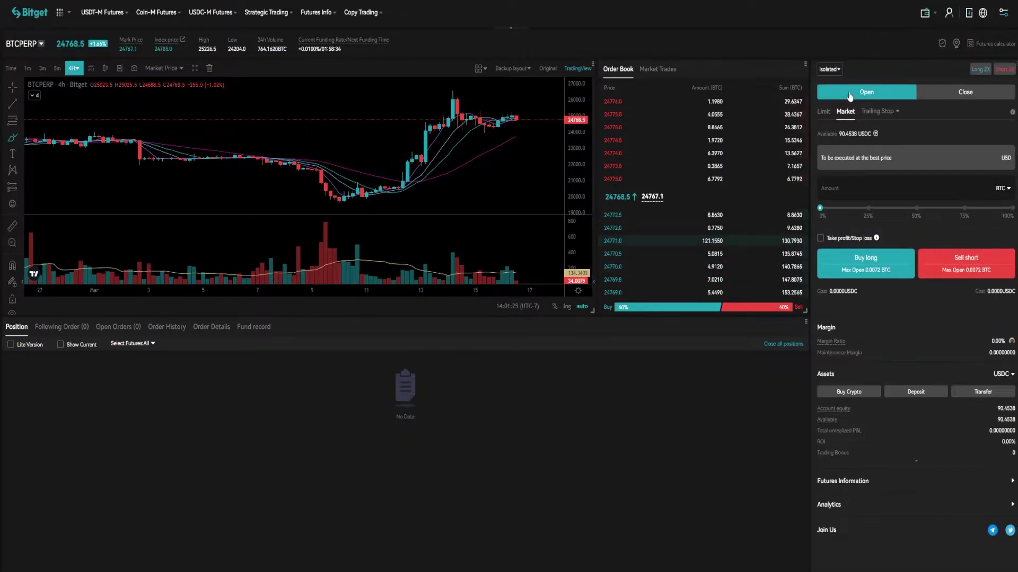
click(917, 207)
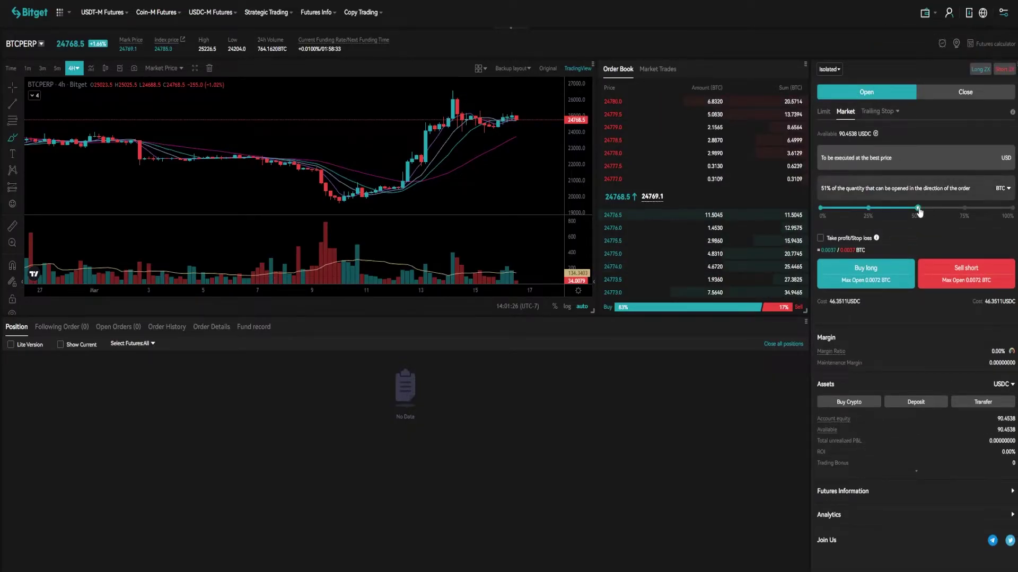
click(963, 280)
click(578, 379)
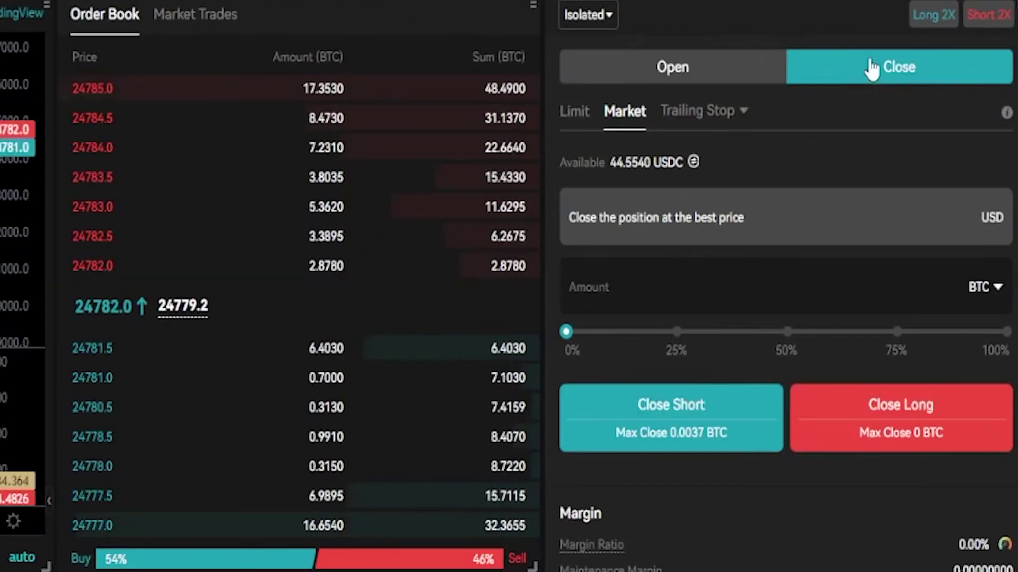
Place a Close Short trailing stop: trigger 24000, 3% callback, amount 0.0037 BTC
click(670, 111)
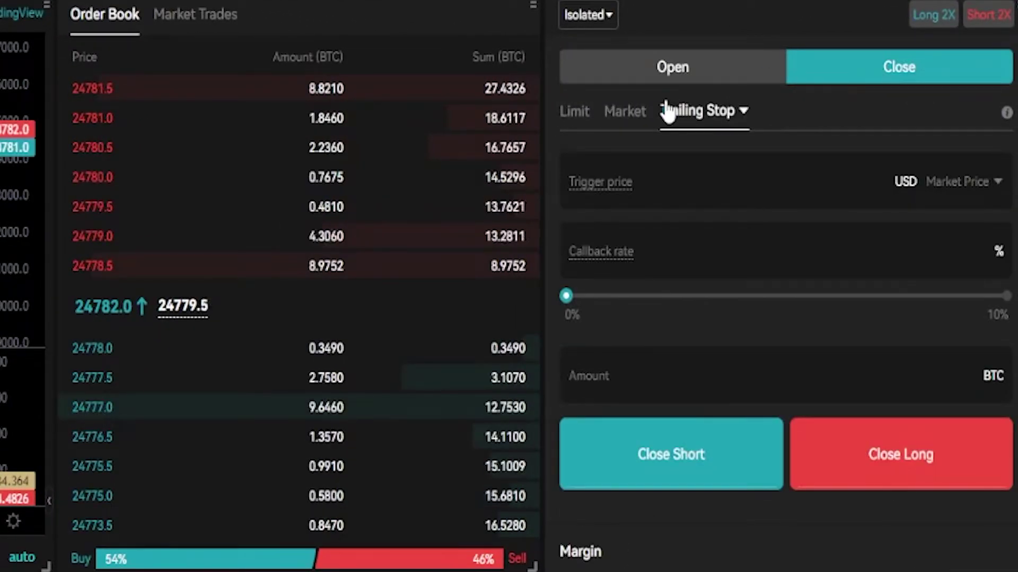
click(686, 183)
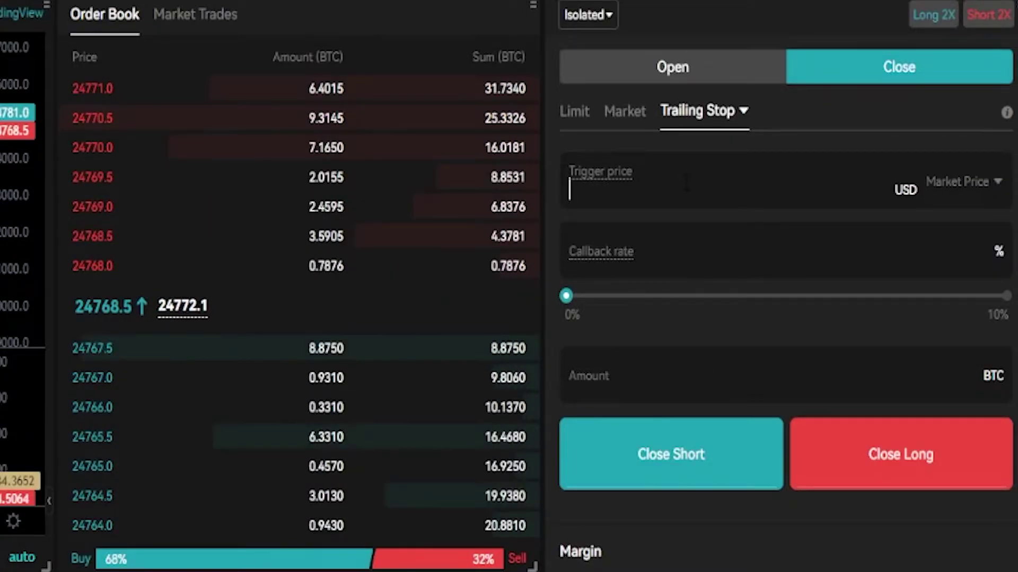
text(24000)
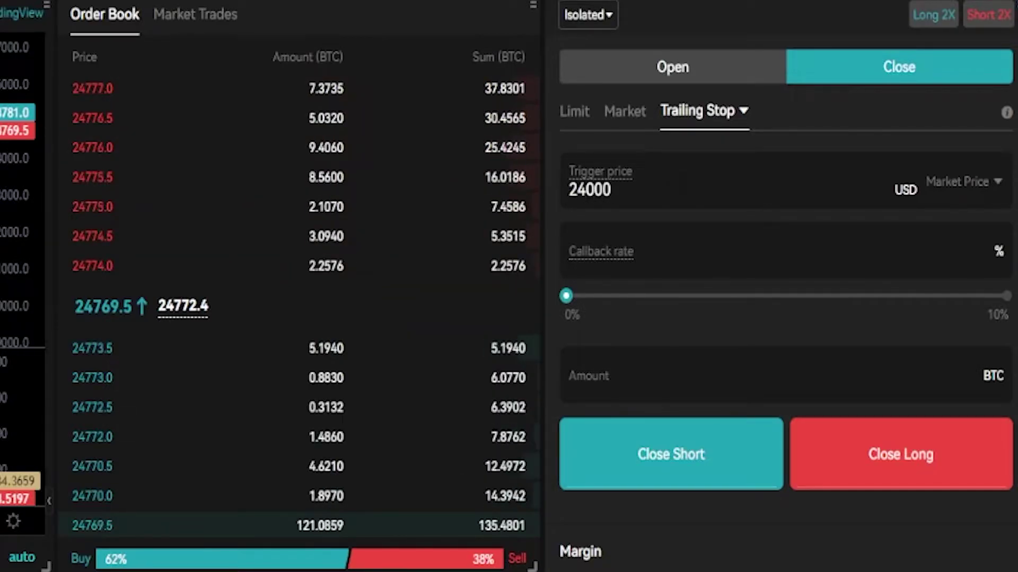
click(688, 244)
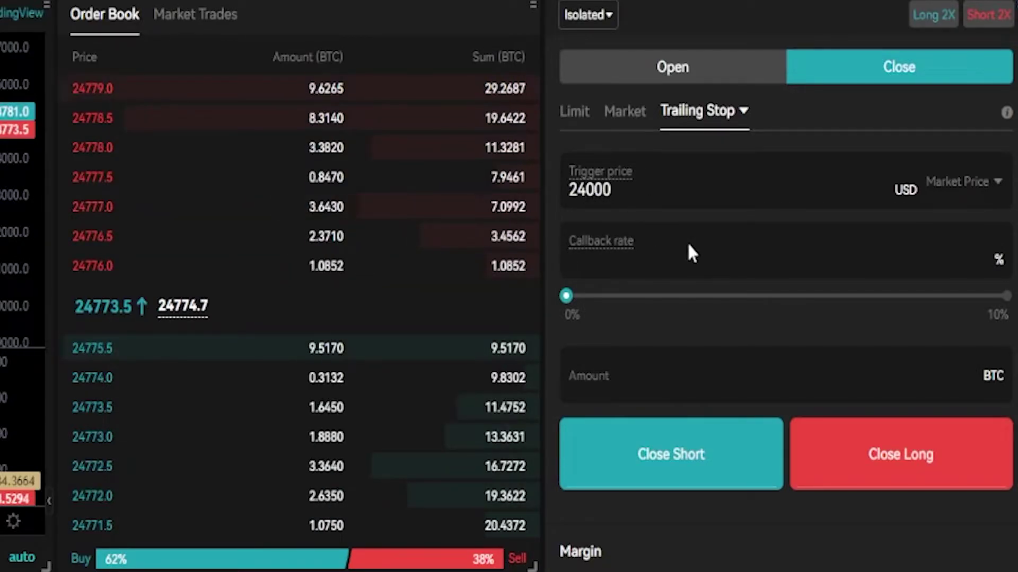
text(3)
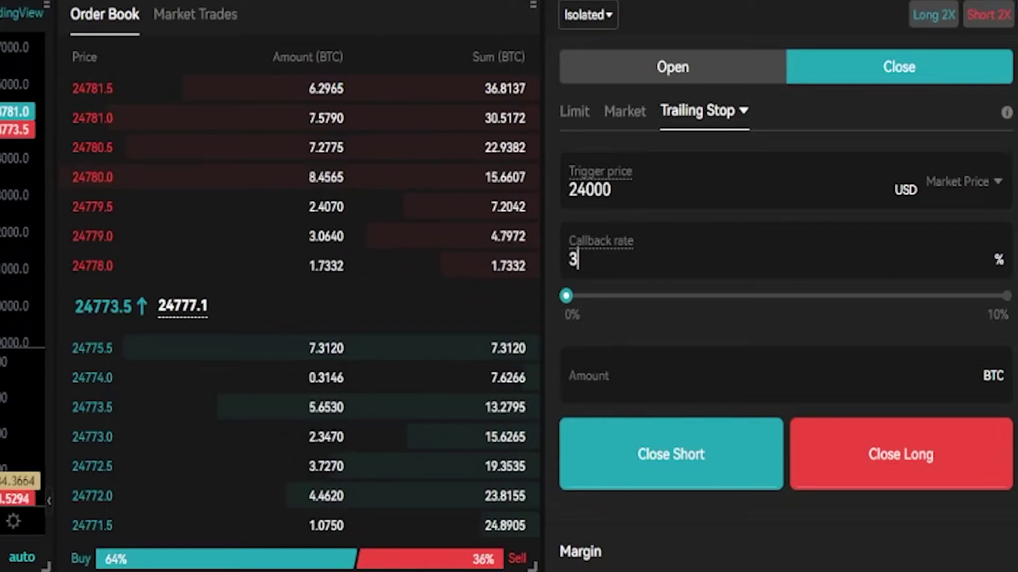
click(693, 382)
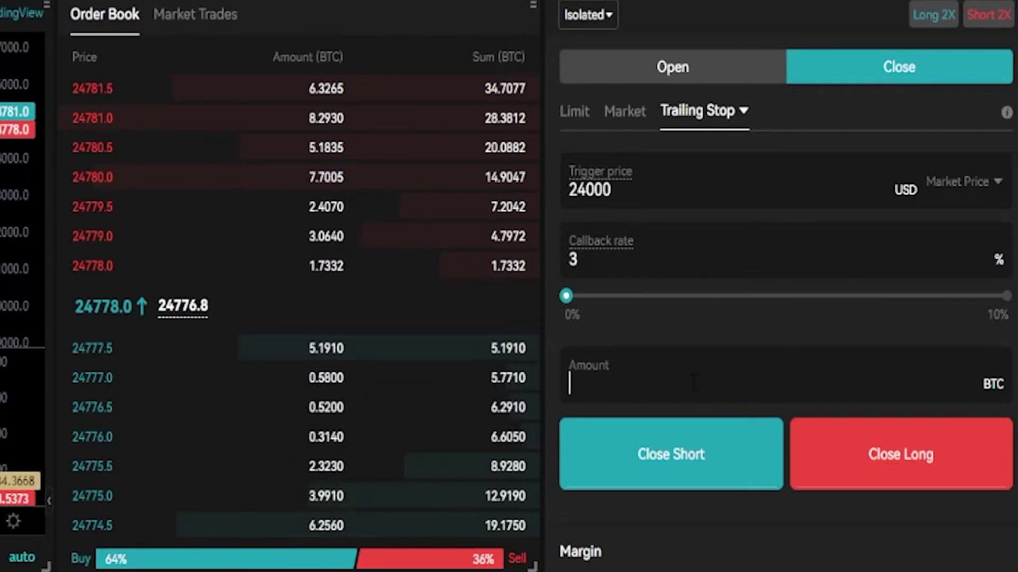
text(0.0037)
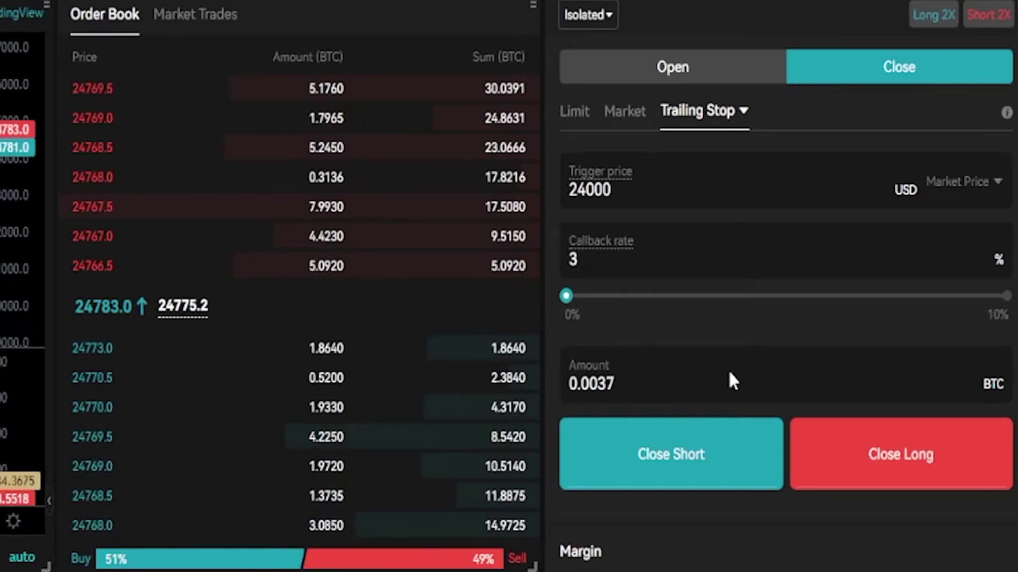
click(653, 456)
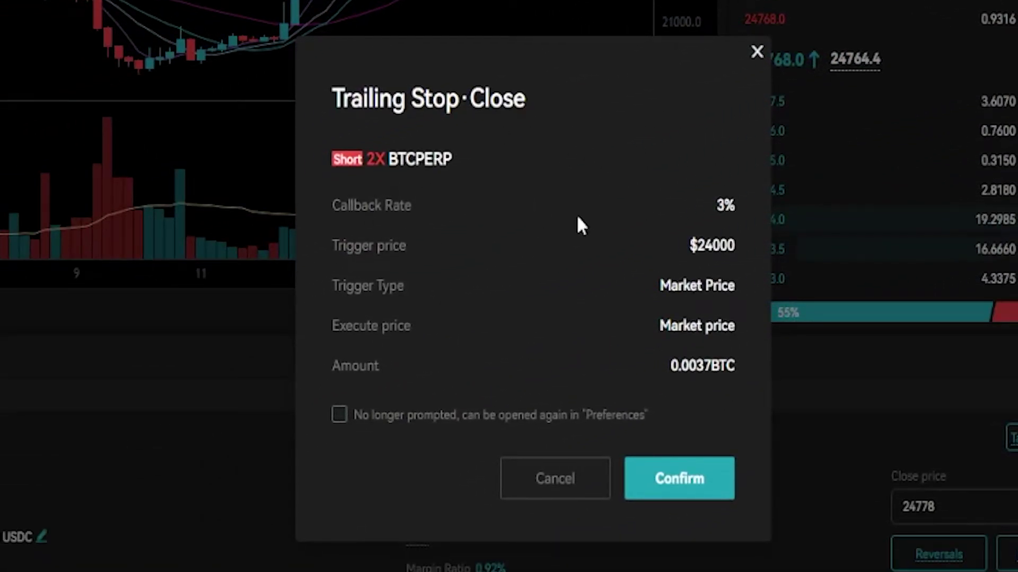
click(653, 483)
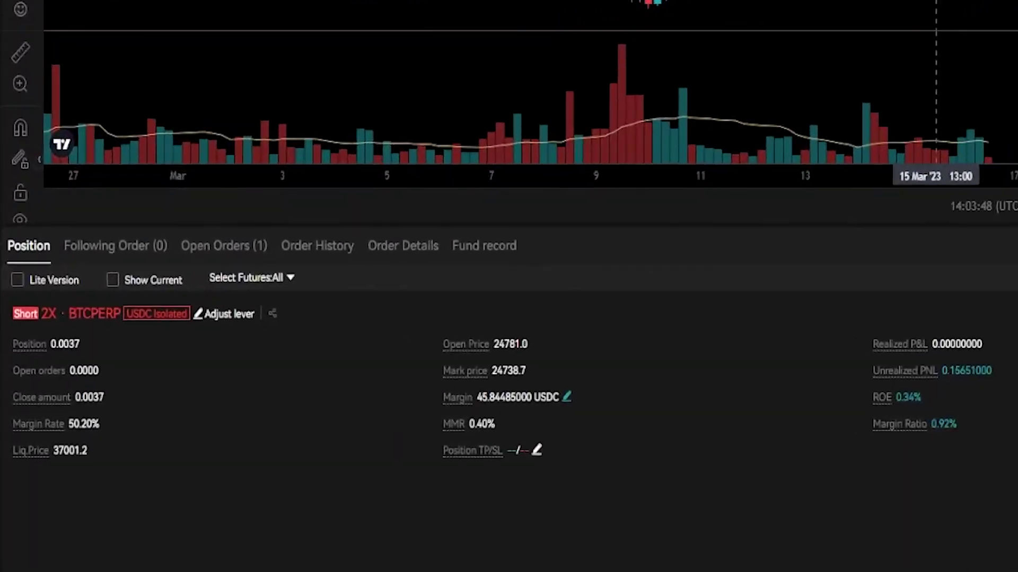
View the 24000-trigger, 3.00% trailing stop under Open Orders and check its Waiting status
click(286, 196)
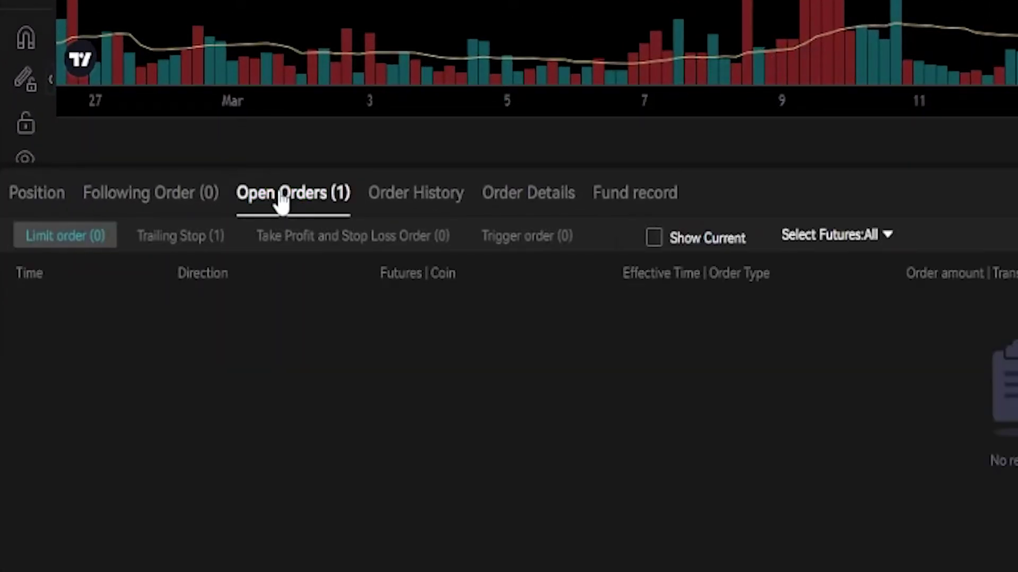
click(165, 237)
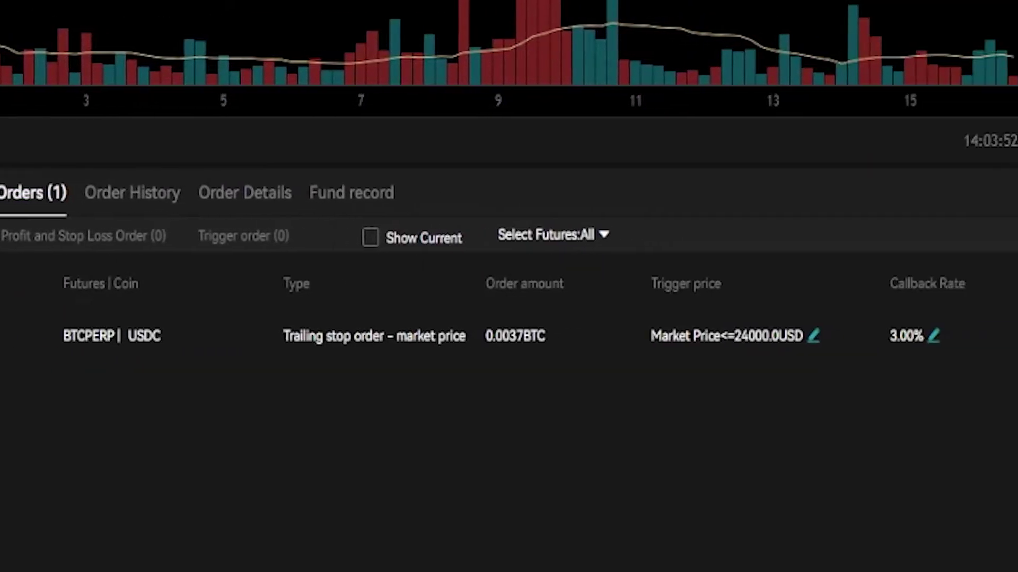
drag(846, 284, 896, 285)
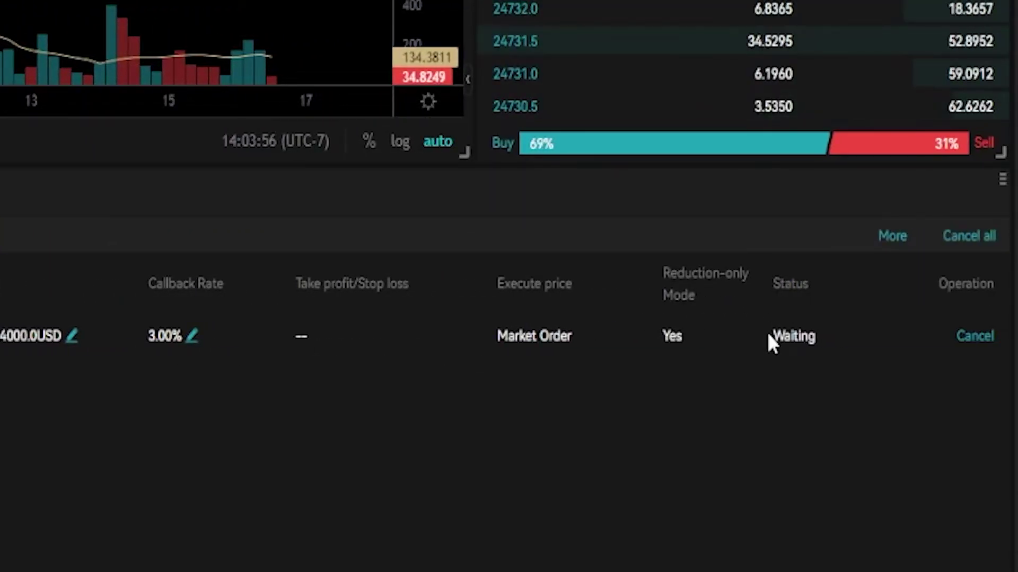
drag(767, 337, 792, 336)
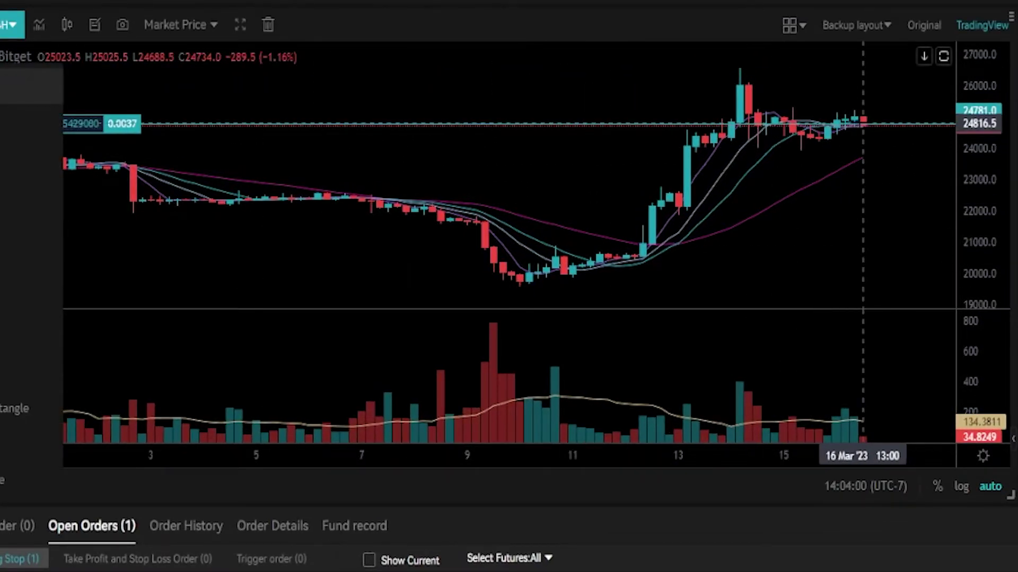
mouse_move(863, 123)
mouse_down()
mouse_move(881, 145)
mouse_move(852, 141)
mouse_move(861, 150)
mouse_move(880, 143)
mouse_up()
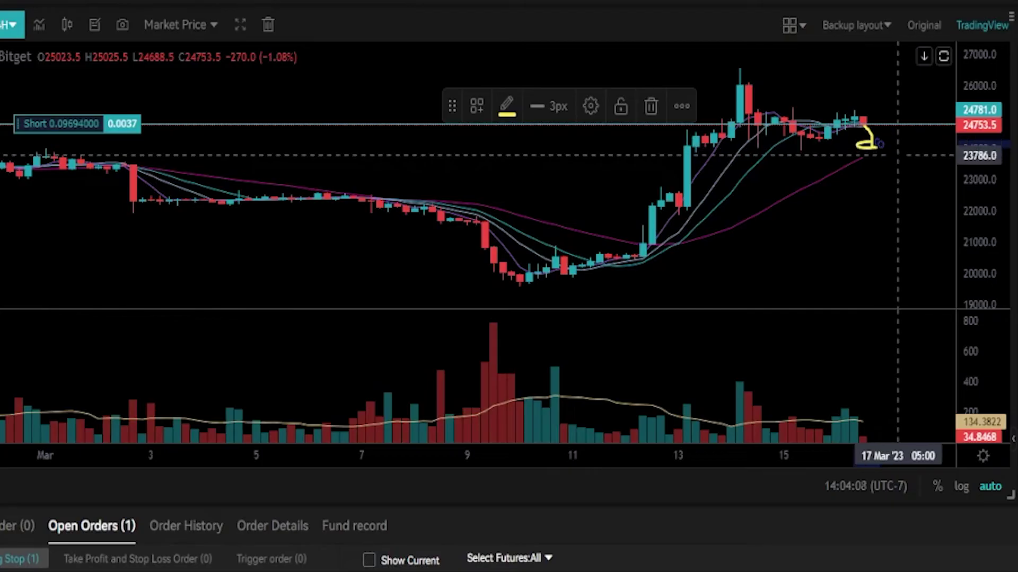
key(Delete)
mouse_move(865, 125)
mouse_down()
mouse_move(896, 181)
mouse_move(897, 208)
mouse_up()
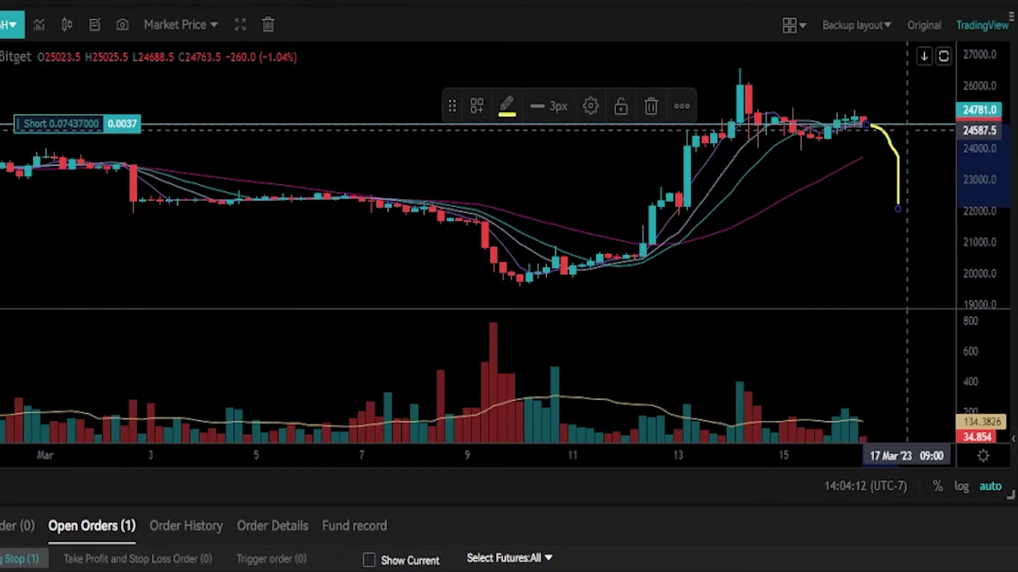
drag(907, 129, 916, 187)
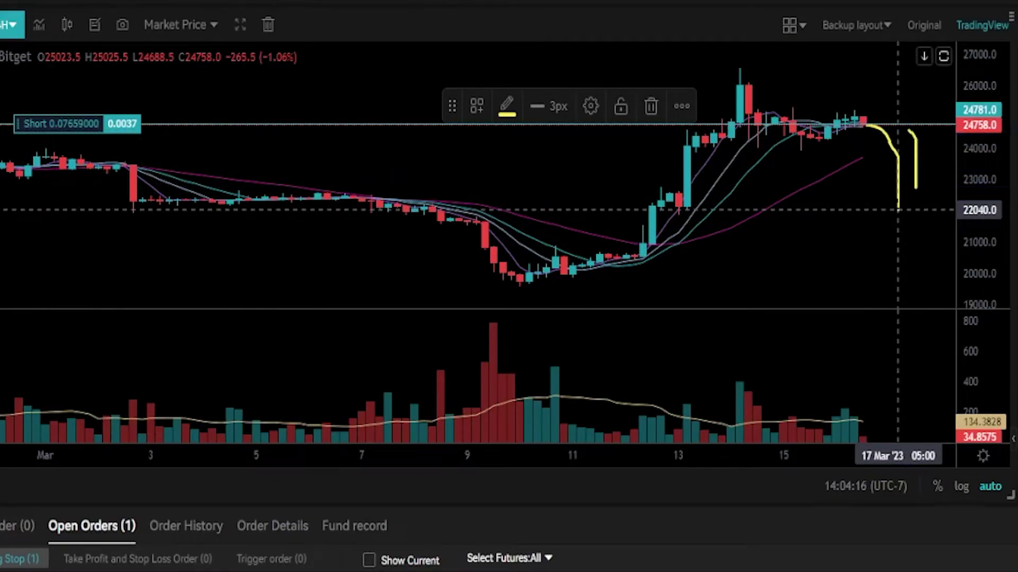
mouse_move(897, 209)
mouse_down()
mouse_move(915, 173)
mouse_move(932, 167)
mouse_move(906, 167)
mouse_move(904, 187)
mouse_move(925, 165)
mouse_move(916, 164)
mouse_up()
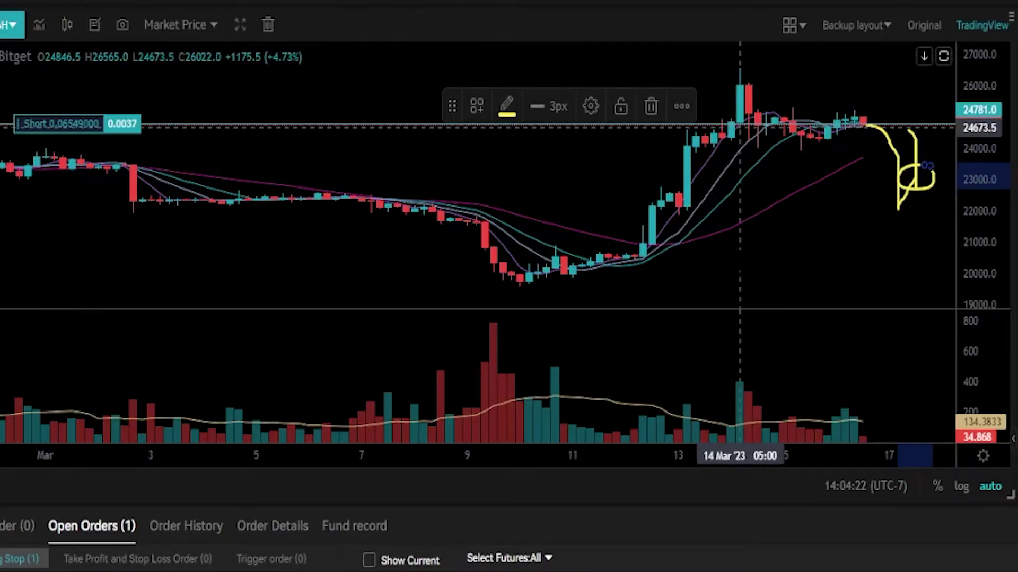
key(Delete)
key(Delete)
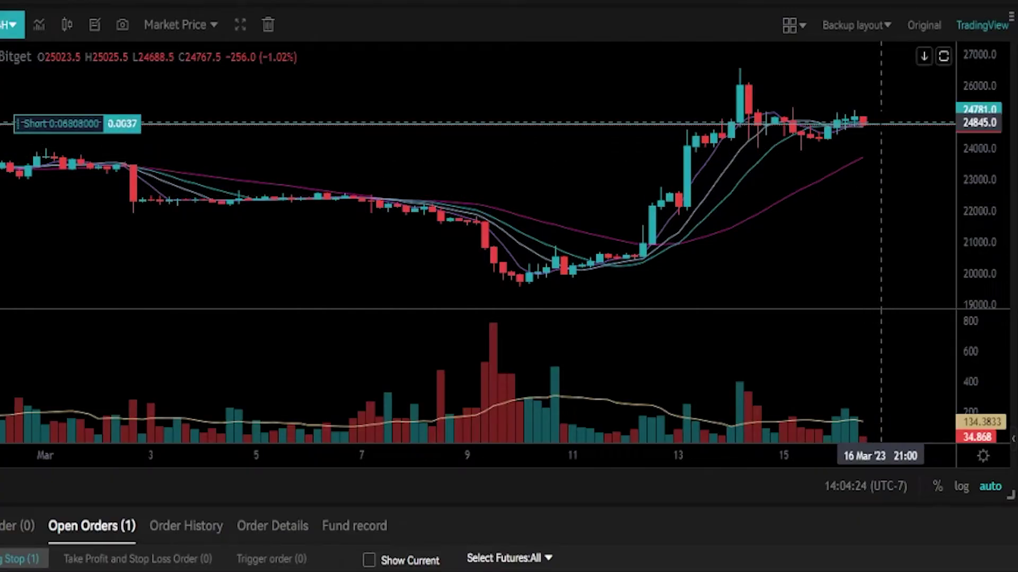
drag(863, 122, 915, 83)
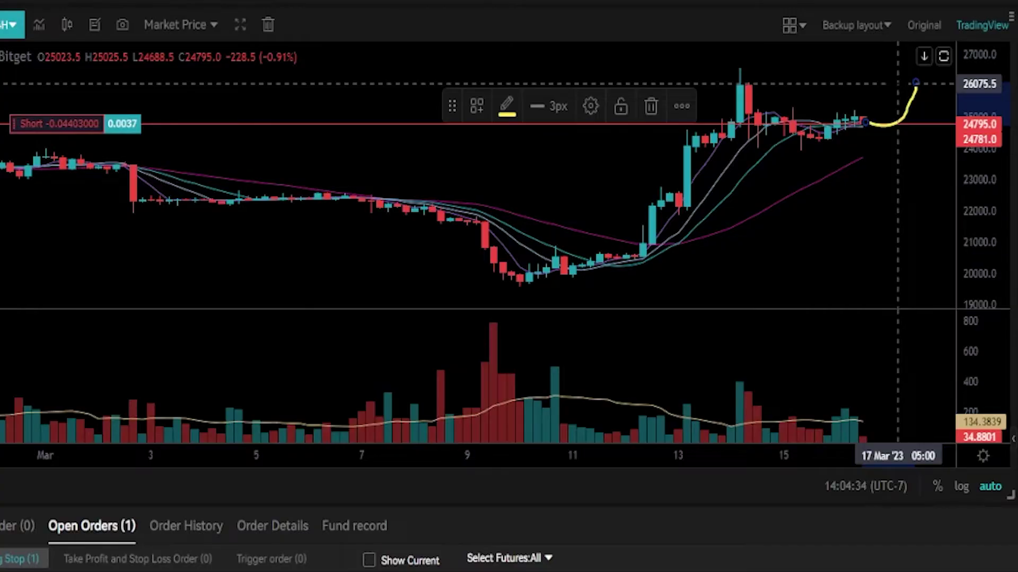
key(Delete)
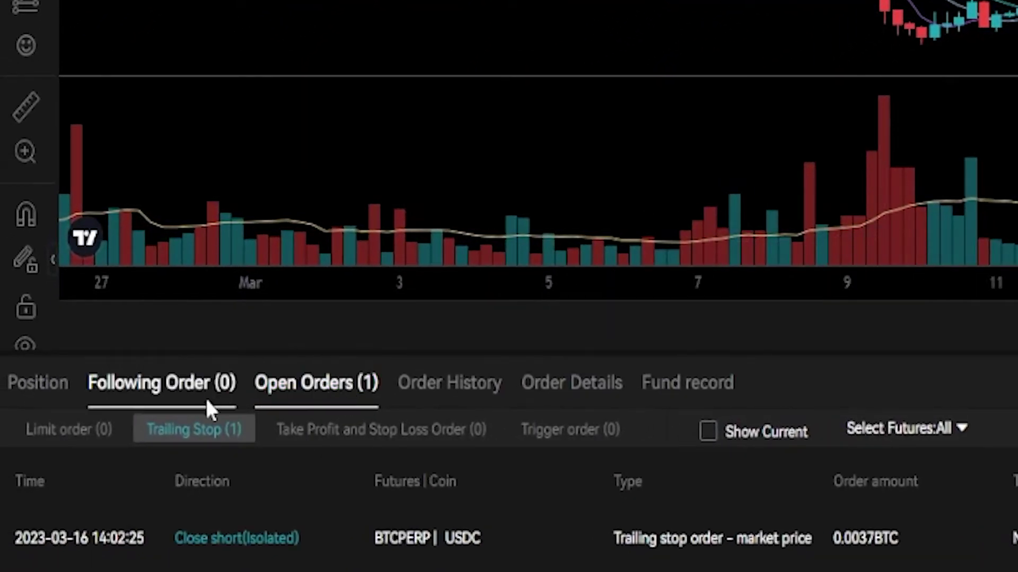
Cancel the waiting 24000-trigger trailing stop order from its Operation column
double_click(688, 536)
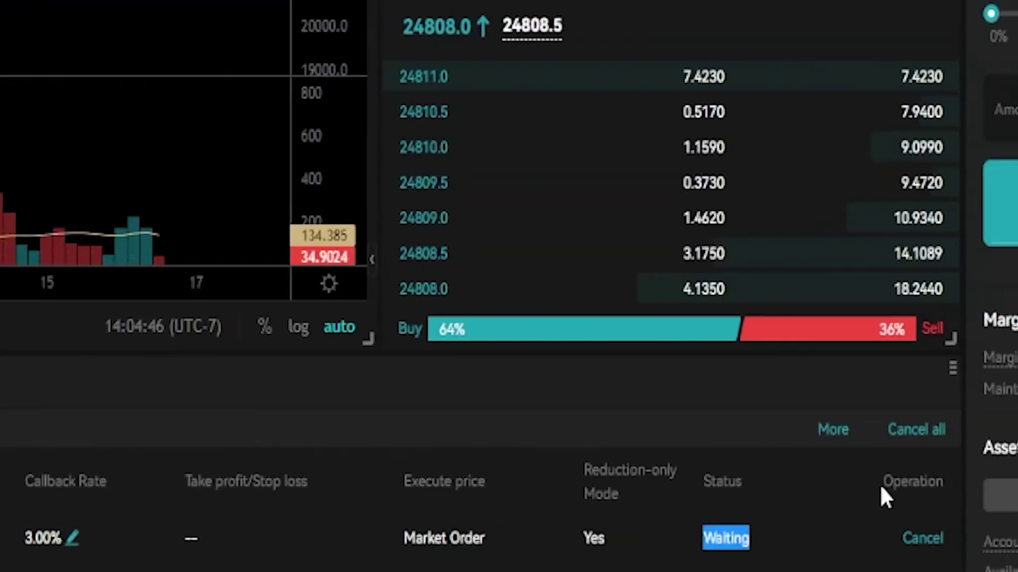
double_click(775, 483)
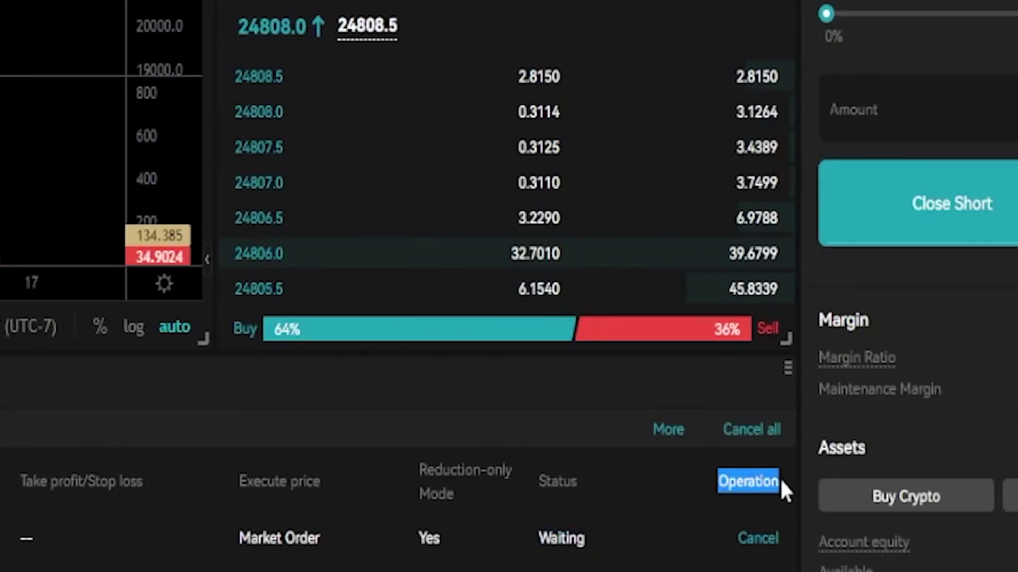
click(755, 537)
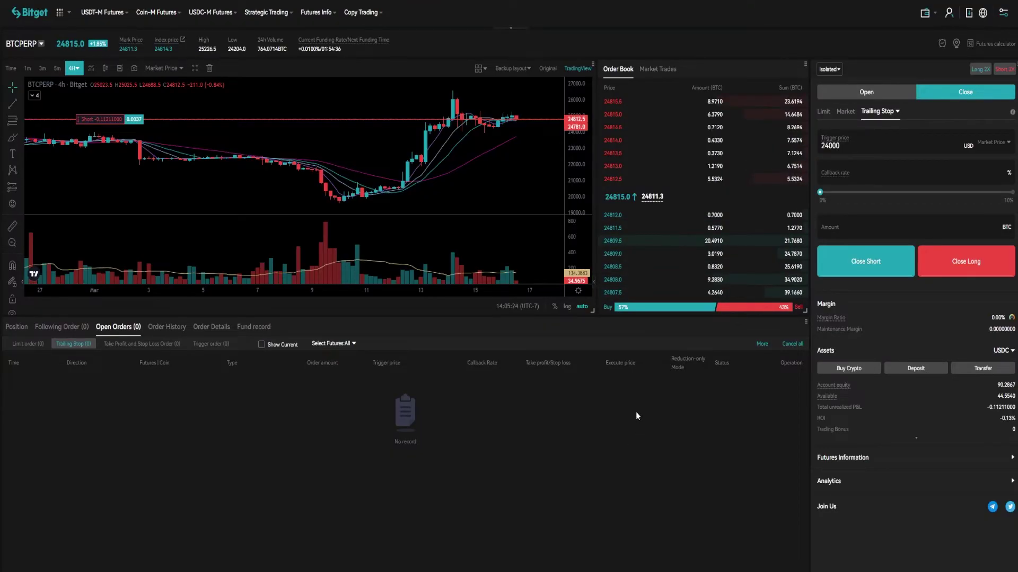
scroll(463, 197, down, 1)
scroll(462, 198, down, 2)
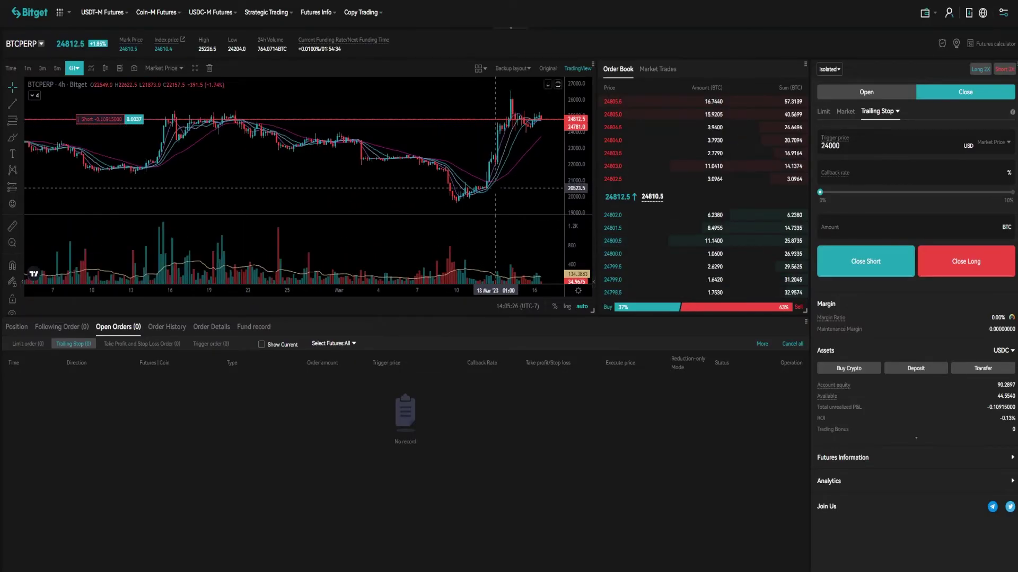
right_click(474, 139)
click(460, 209)
scroll(470, 203, right, 2)
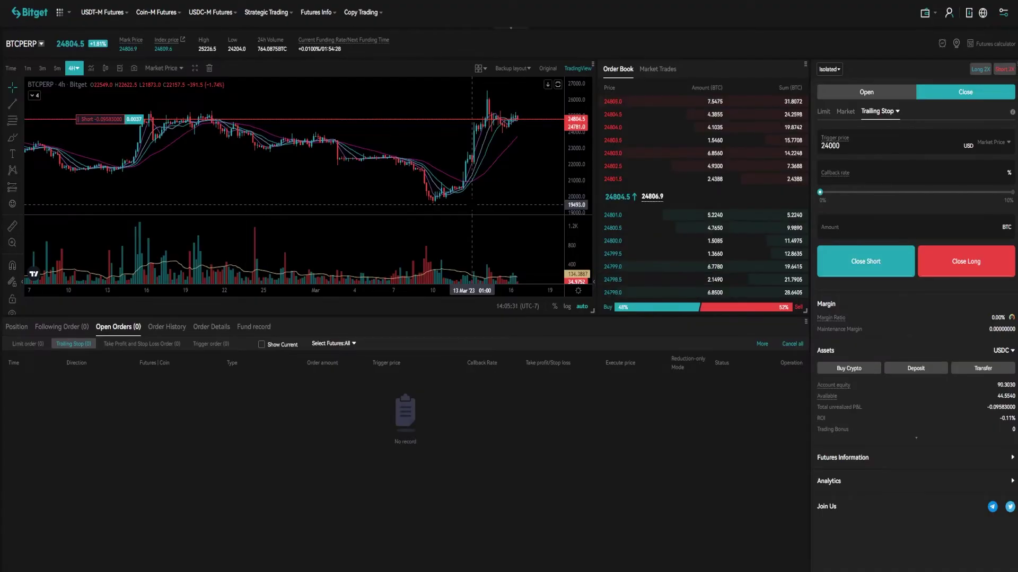